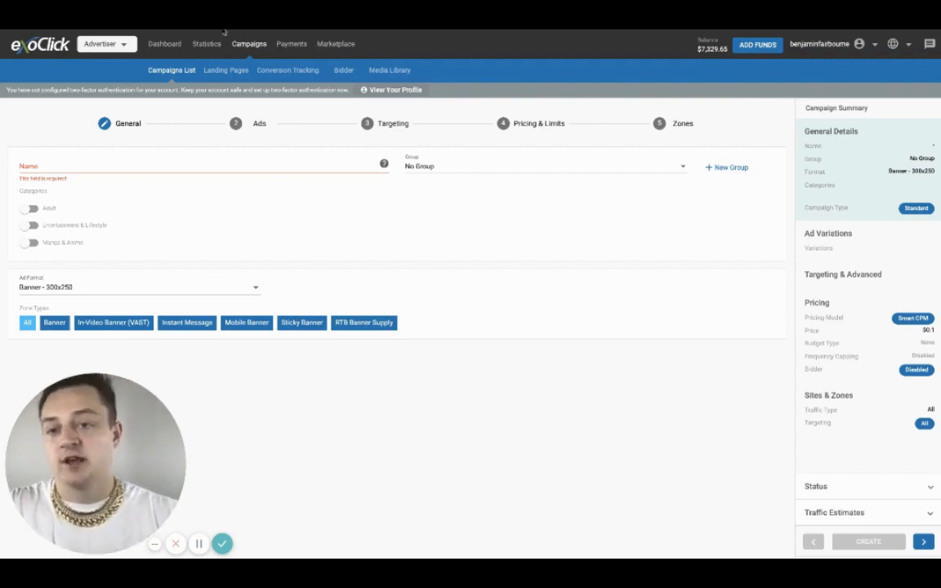
# - Name the campaign 123 and enable the Adult category with all its subcategories
pyautogui.click(47, 166)
pyautogui.write('123')
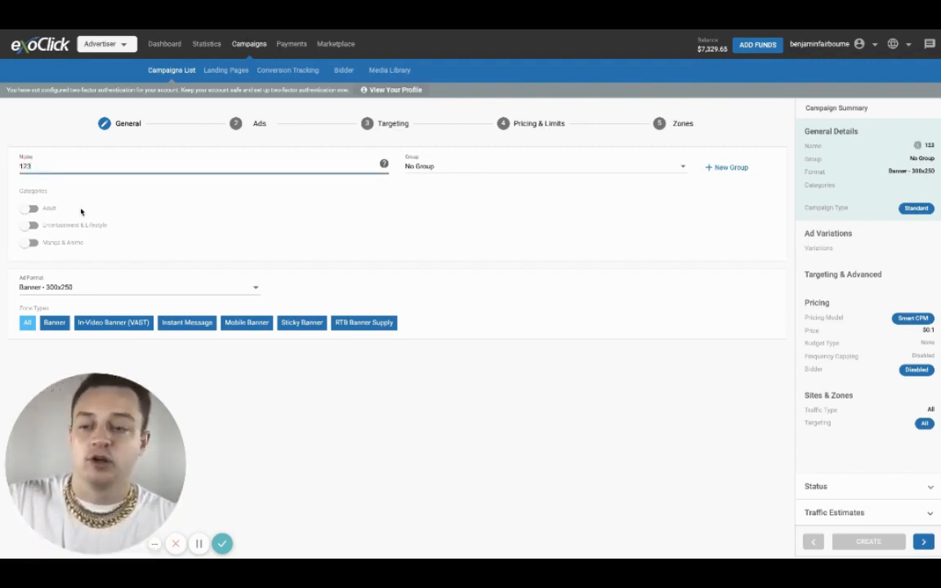
pyautogui.click(31, 209)
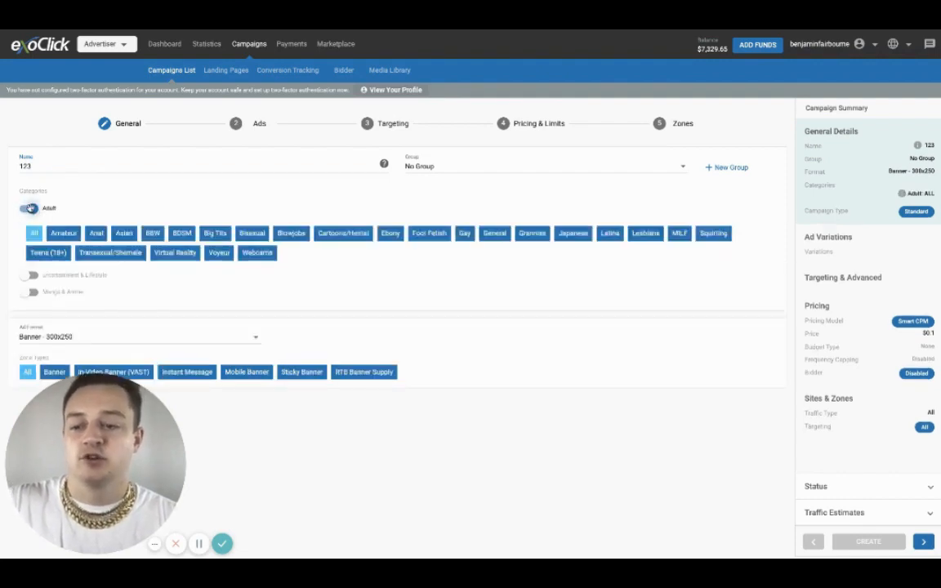
pyautogui.click(30, 208)
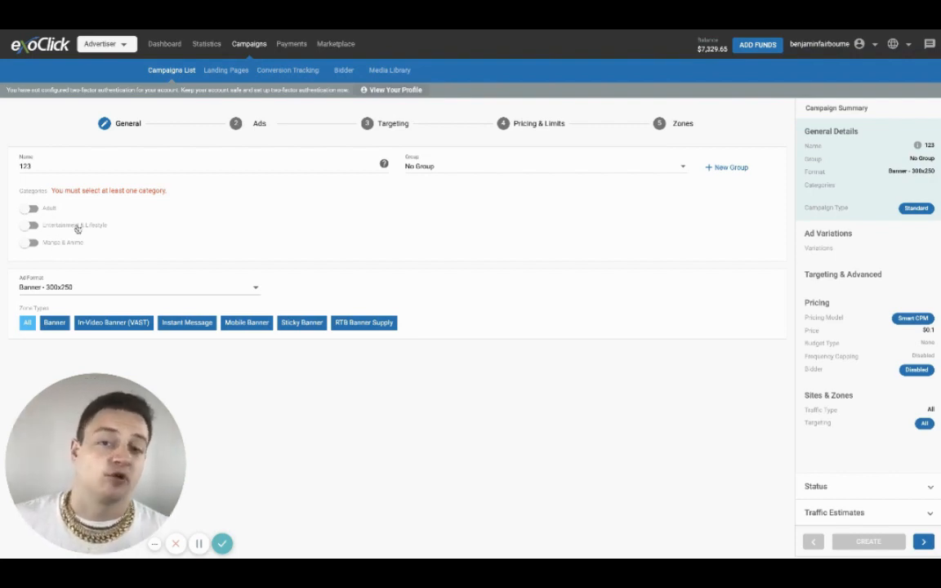
pyautogui.click(33, 208)
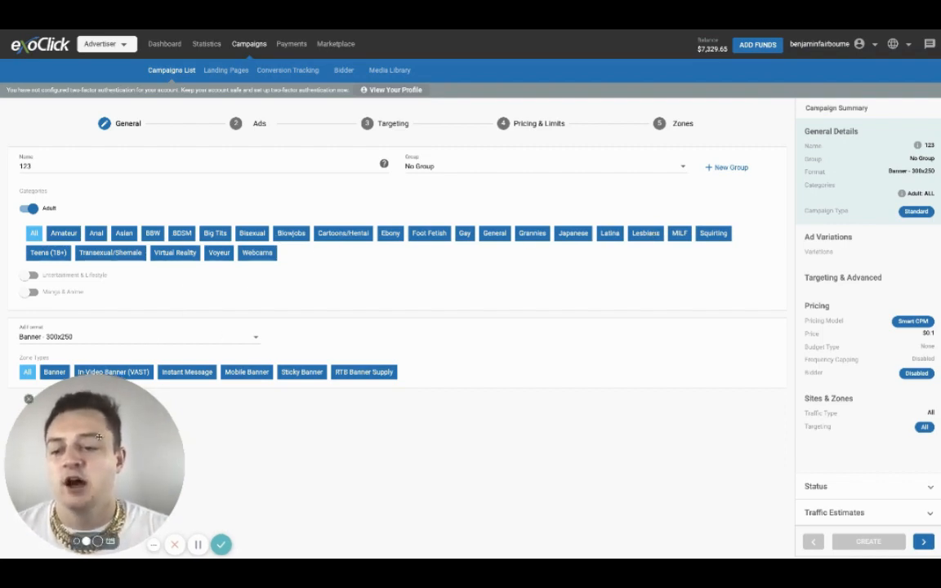
# - Examine the available ad formats, from banners and interstitials to popunders, push notifications and video
pyautogui.click(187, 338)
pyautogui.moveTo(115, 444); pyautogui.dragTo(516, 424)
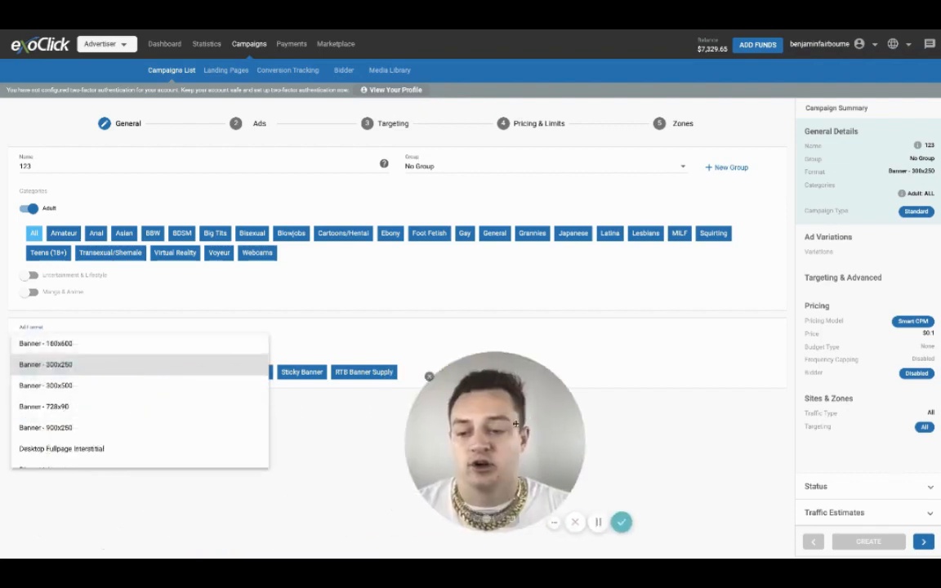
pyautogui.scroll(-5, 93, 430)
pyautogui.scroll(5, 93, 433)
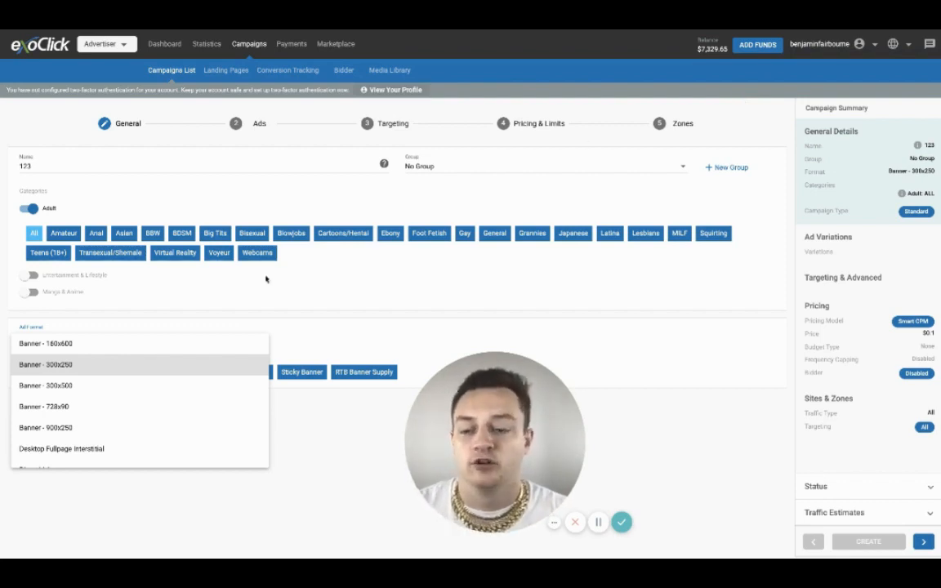
pyautogui.scroll(-3, 148, 415)
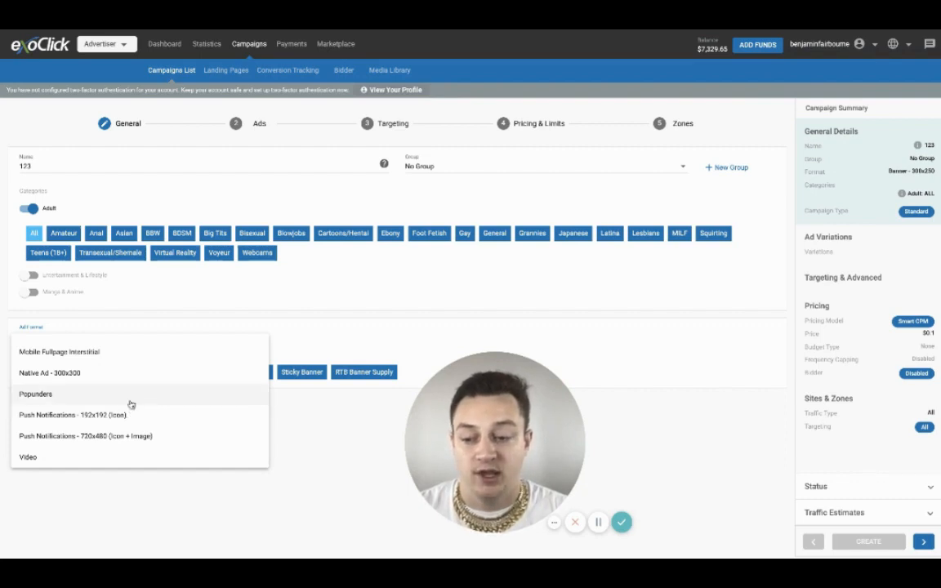
pyautogui.scroll(5, 131, 404)
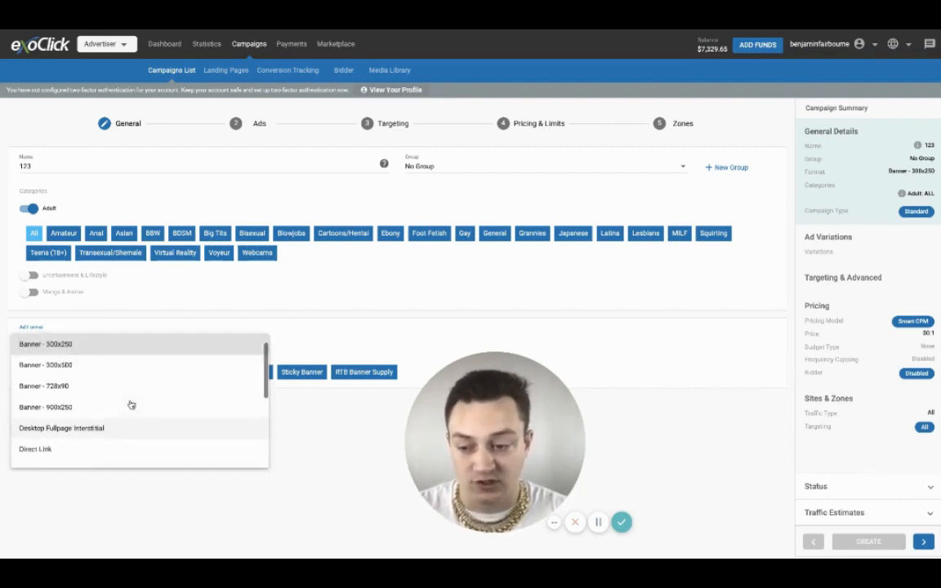
pyautogui.scroll(-3, 130, 406)
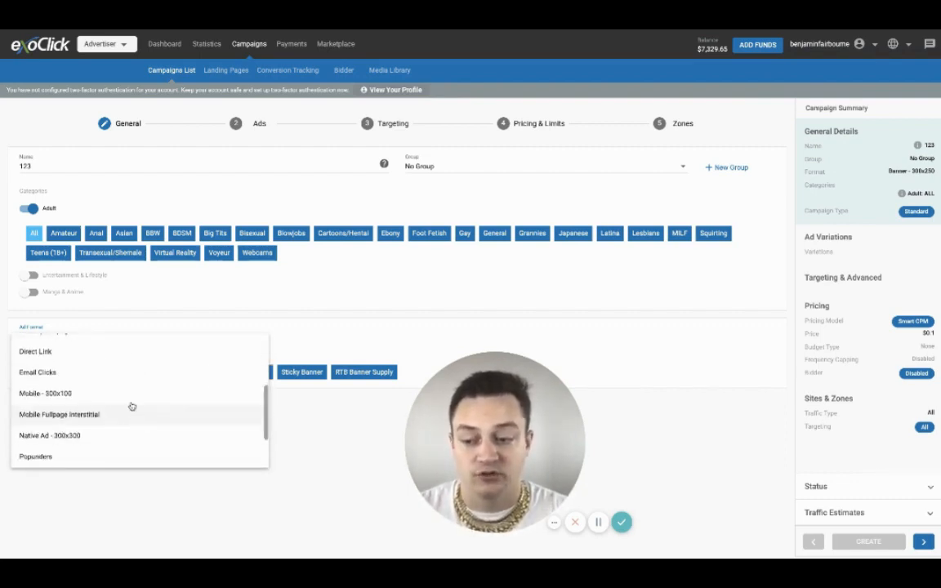
pyautogui.scroll(-2, 118, 428)
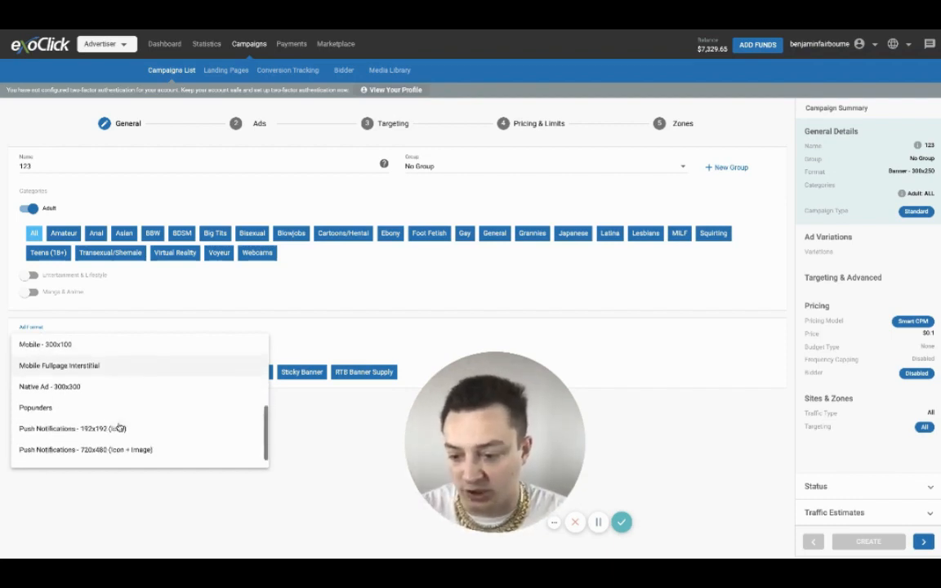
pyautogui.scroll(-1, 114, 426)
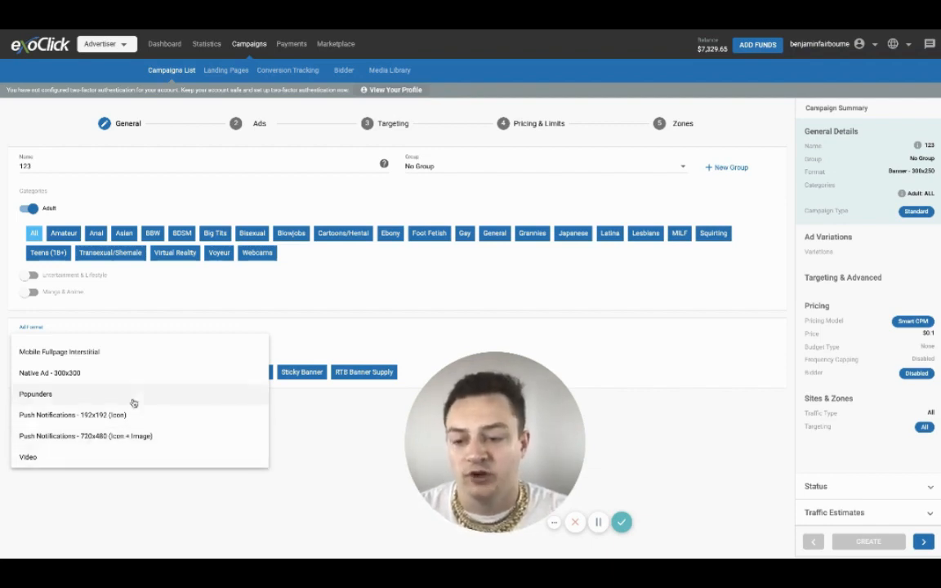
pyautogui.scroll(3, 133, 403)
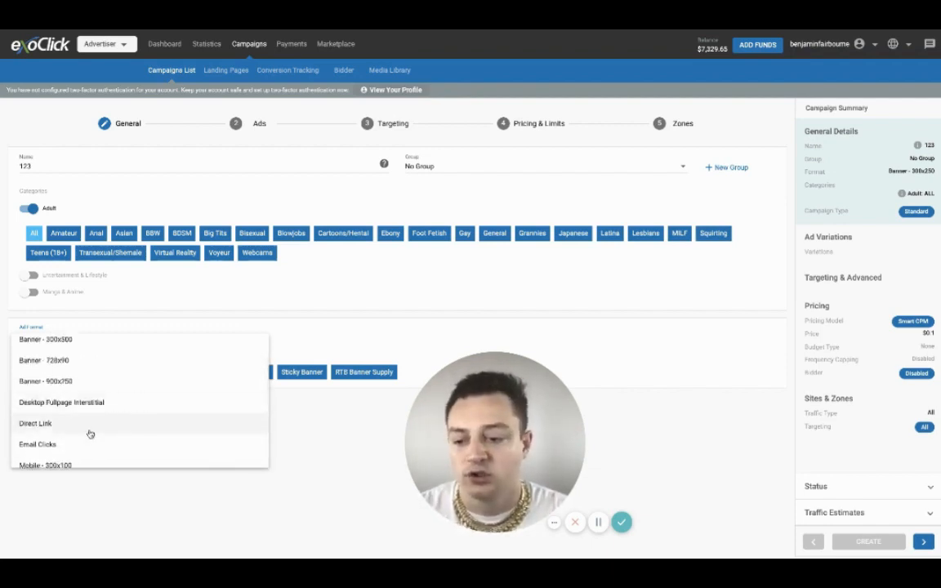
pyautogui.scroll(-1, 76, 444)
pyautogui.scroll(3, 76, 409)
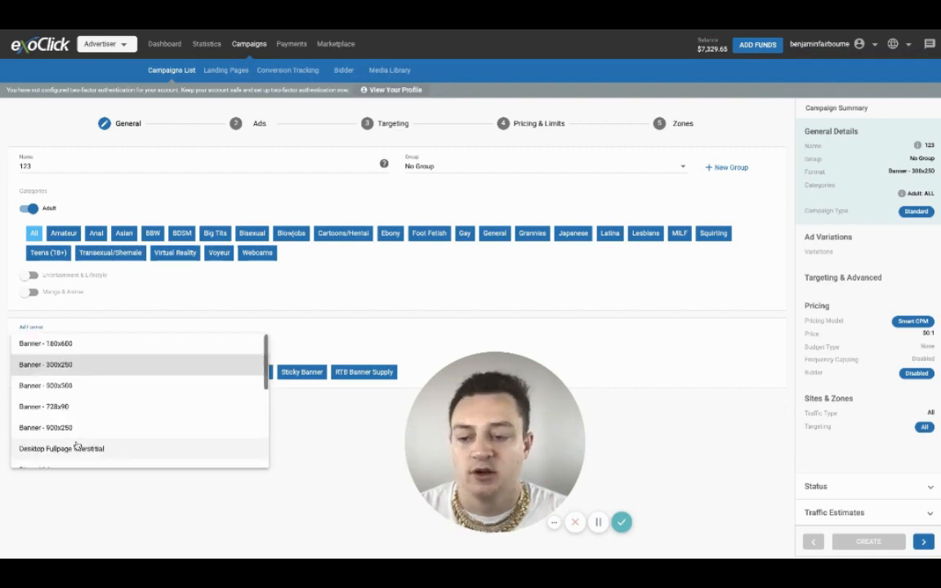
# - Choose the Banner - 300x250 ad format and proceed to the Ads stage
pyautogui.click(94, 367)
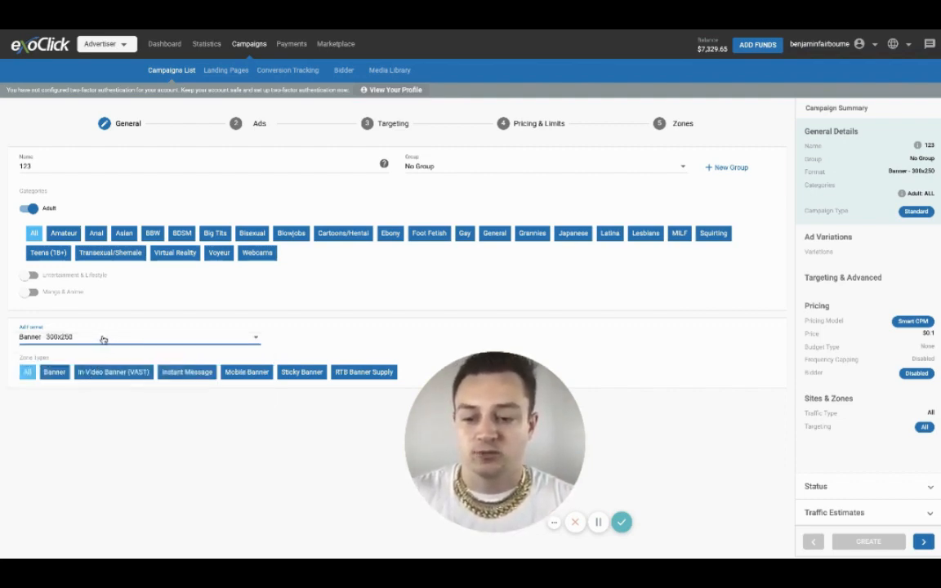
pyautogui.moveTo(435, 421); pyautogui.dragTo(96, 446)
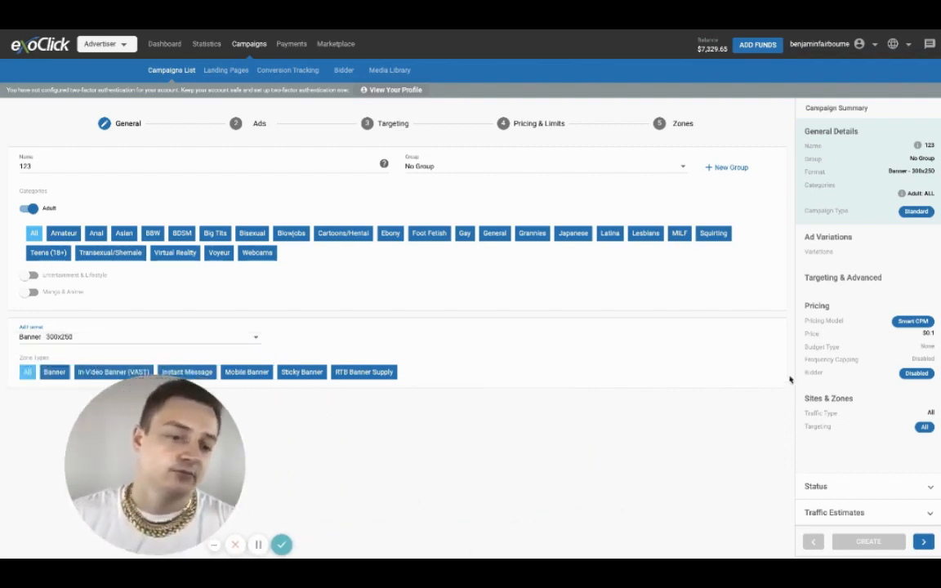
pyautogui.click(924, 543)
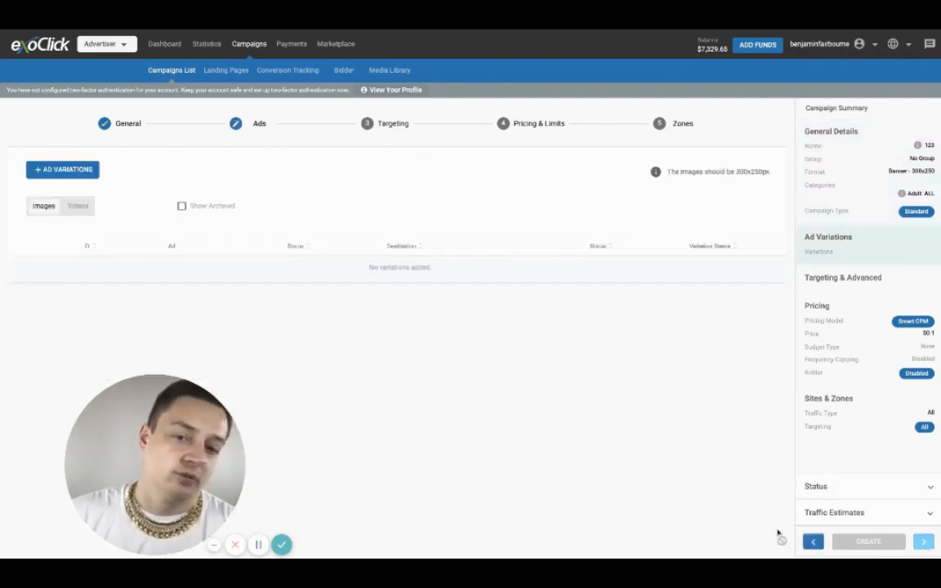
pyautogui.click(75, 171)
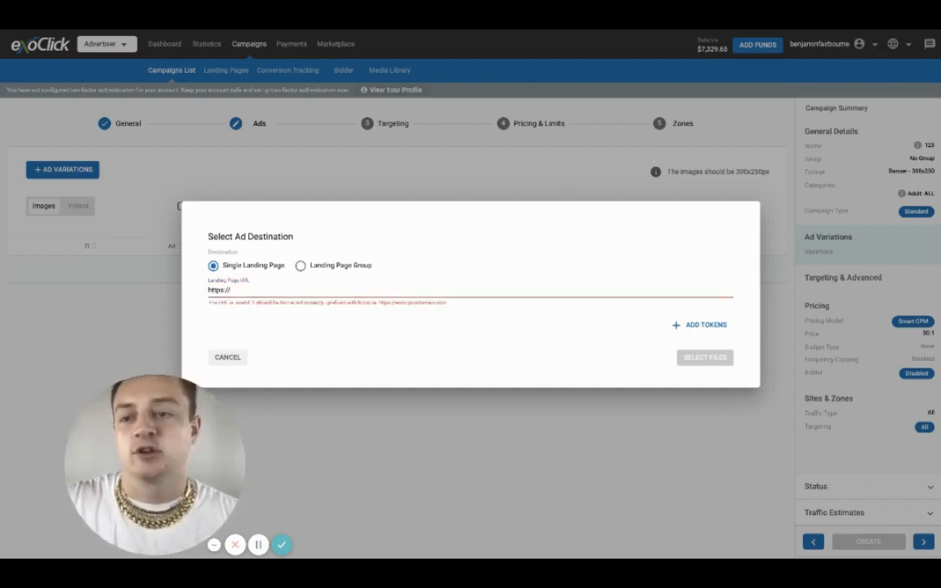
pyautogui.click(273, 288)
pyautogui.write('exoclick.com')
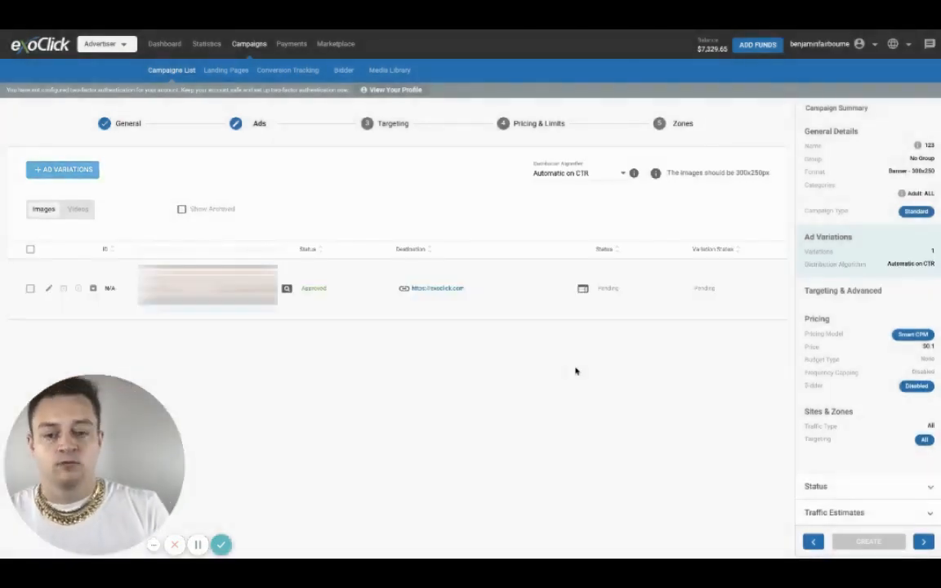
pyautogui.click(921, 542)
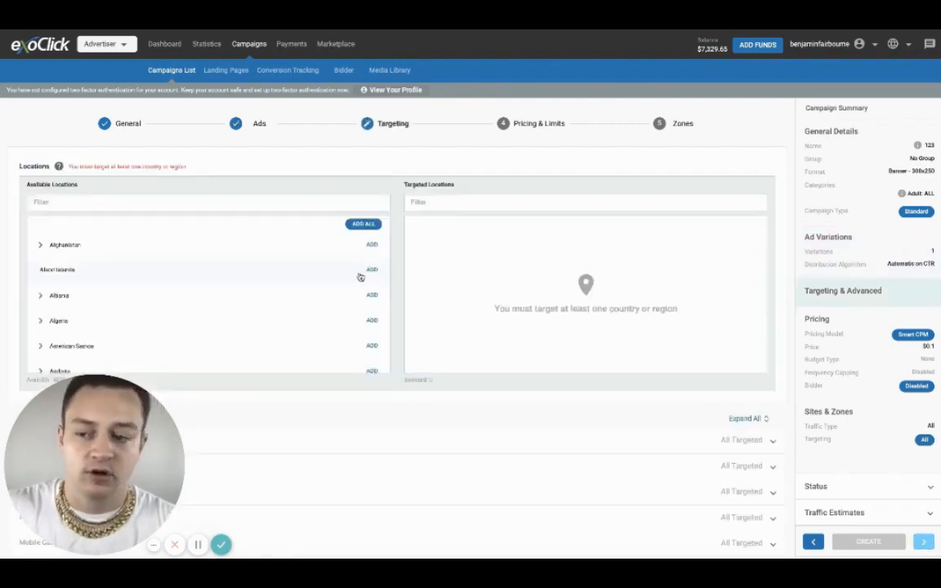
# - Filter the available locations by "united" and add United States to the targeted locations
pyautogui.moveTo(81, 483); pyautogui.dragTo(589, 483)
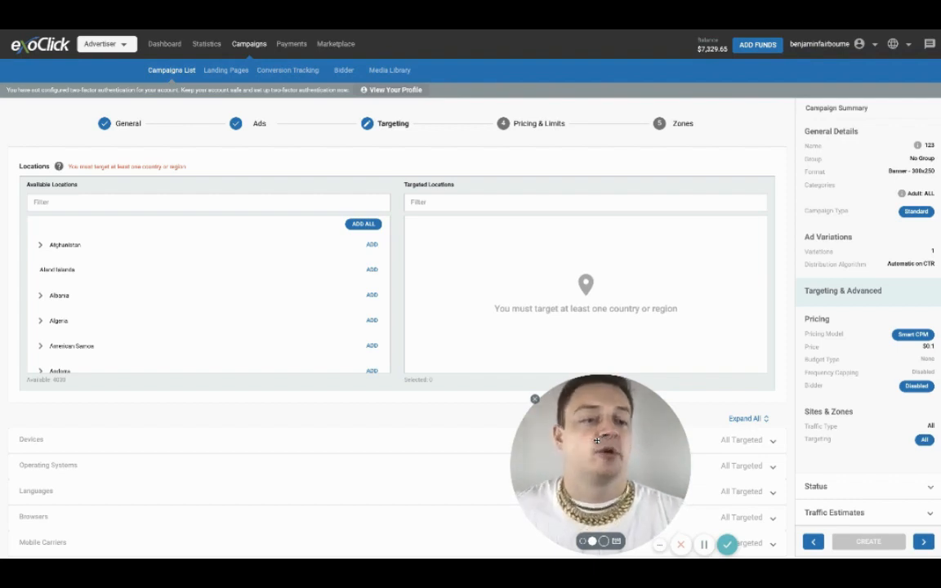
pyautogui.moveTo(564, 429); pyautogui.dragTo(529, 265)
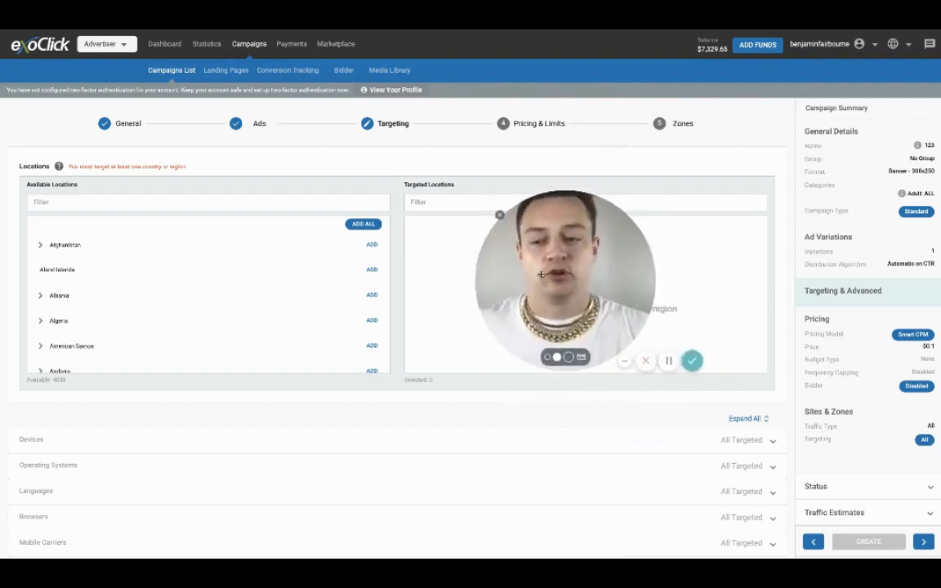
pyautogui.scroll(-2, 174, 338)
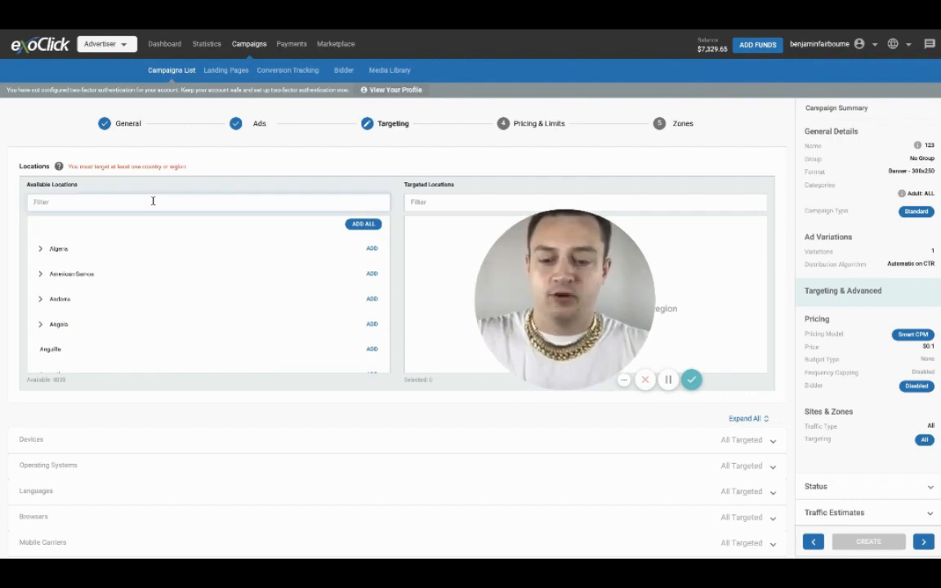
pyautogui.click(153, 201)
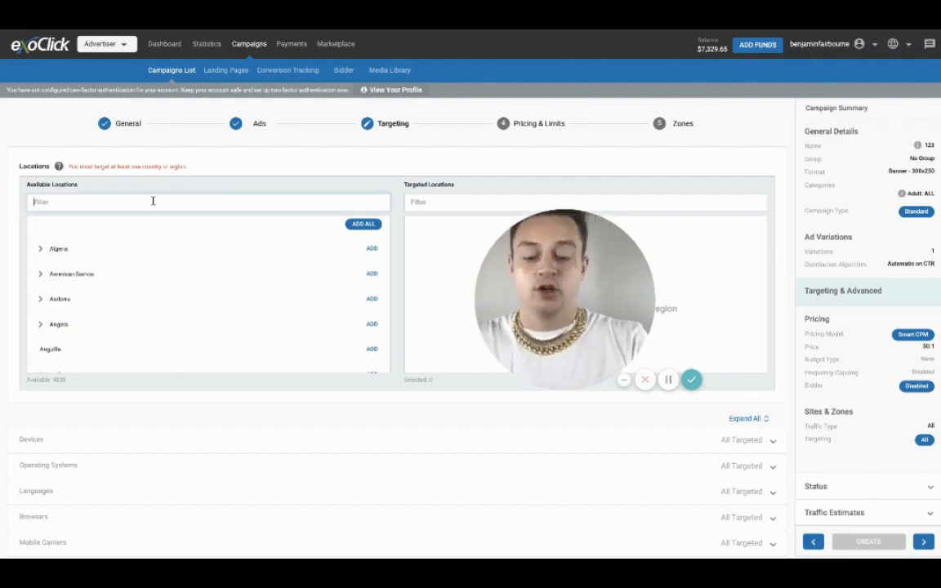
pyautogui.write('u')
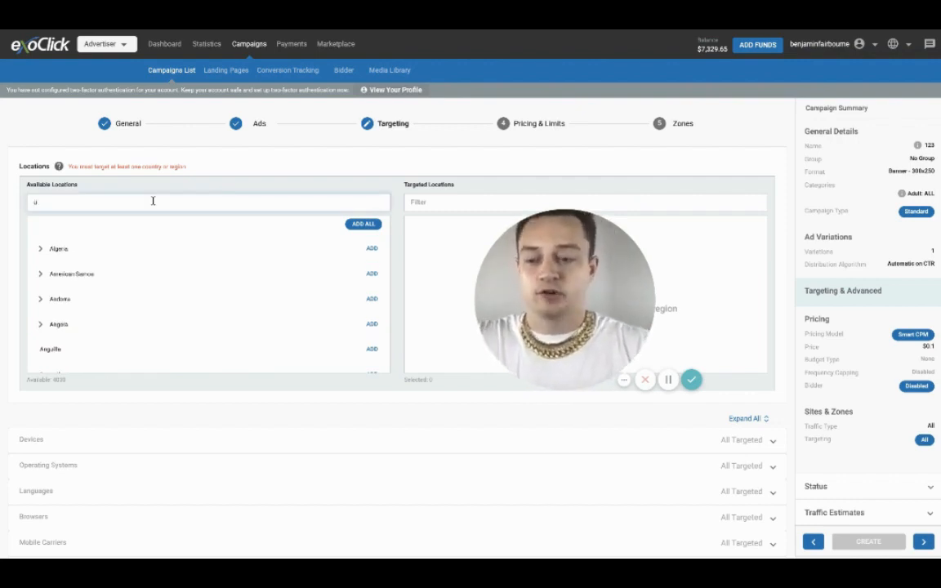
pyautogui.write('nited')
pyautogui.scroll(-5, 115, 273)
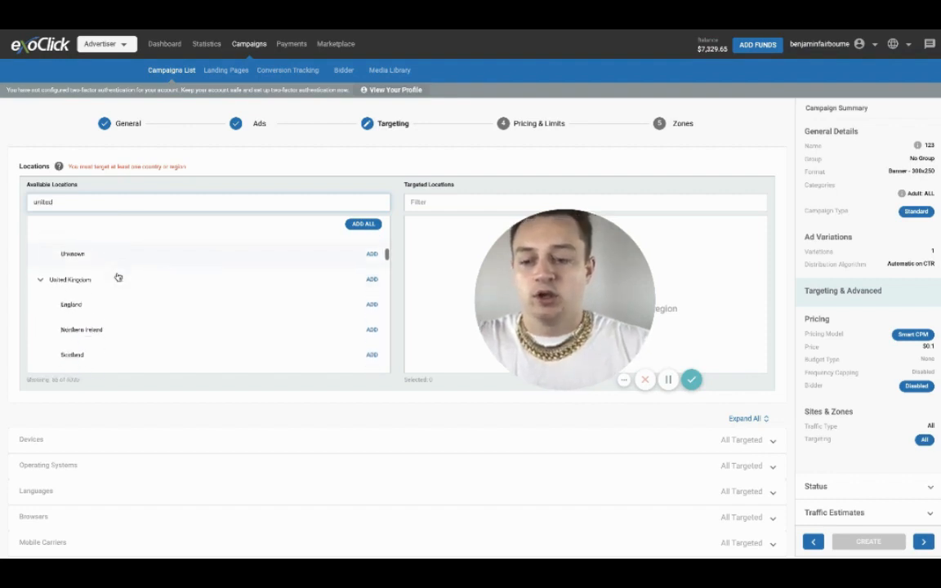
pyautogui.scroll(-5, 118, 278)
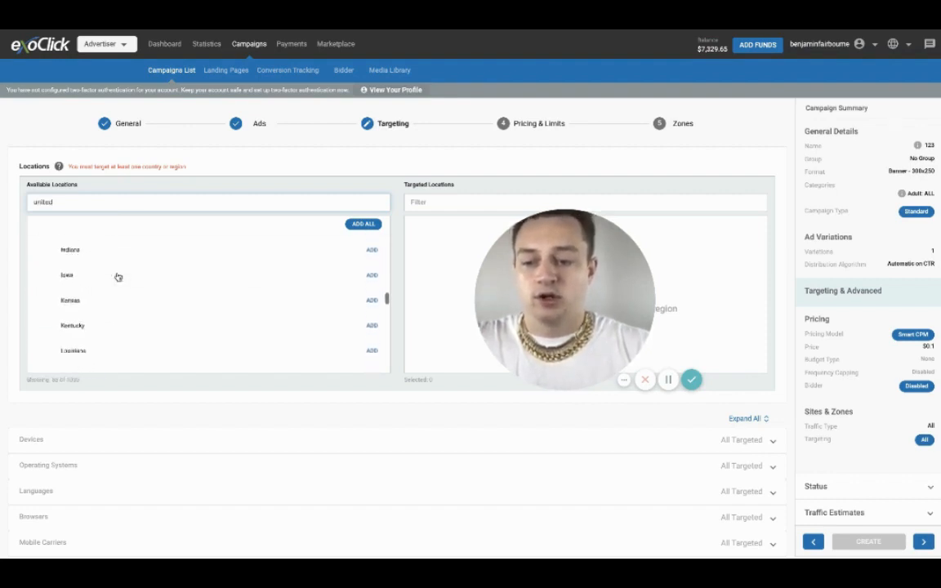
pyautogui.scroll(6, 117, 278)
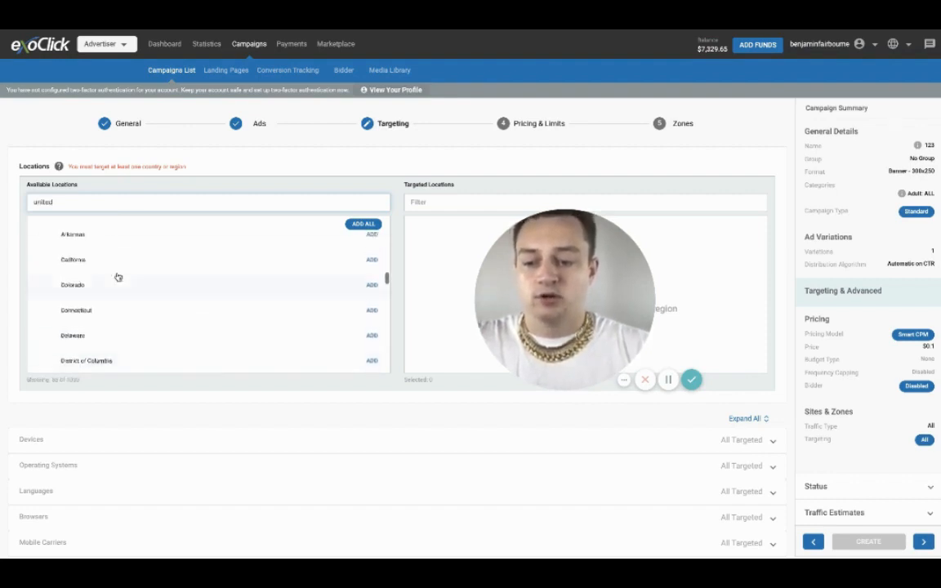
pyautogui.click(374, 255)
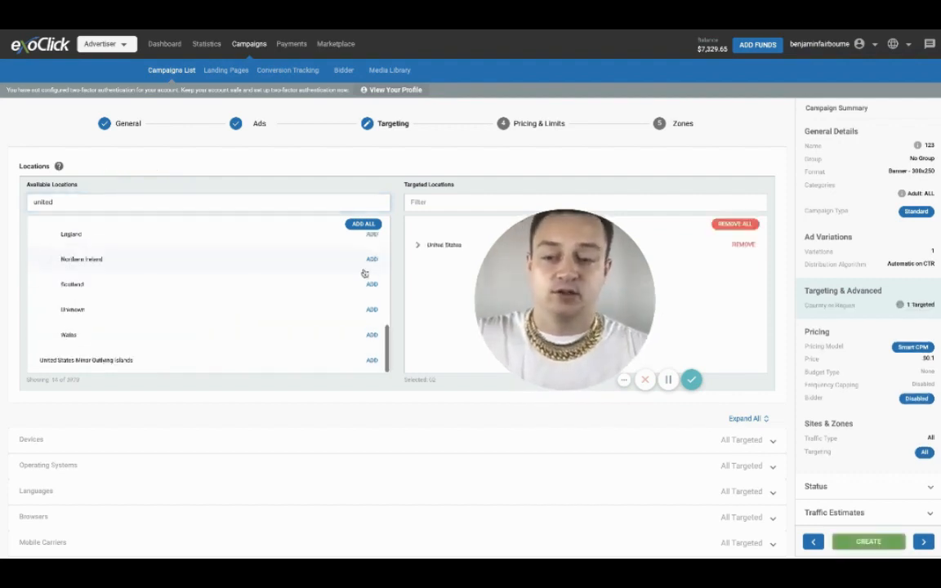
pyautogui.moveTo(566, 247); pyautogui.dragTo(505, 357)
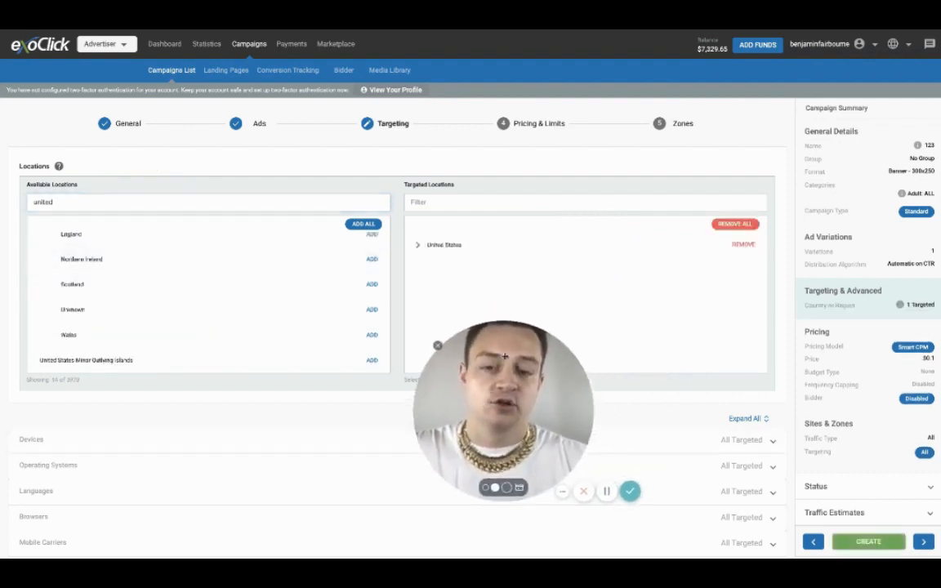
pyautogui.moveTo(495, 397); pyautogui.dragTo(562, 287)
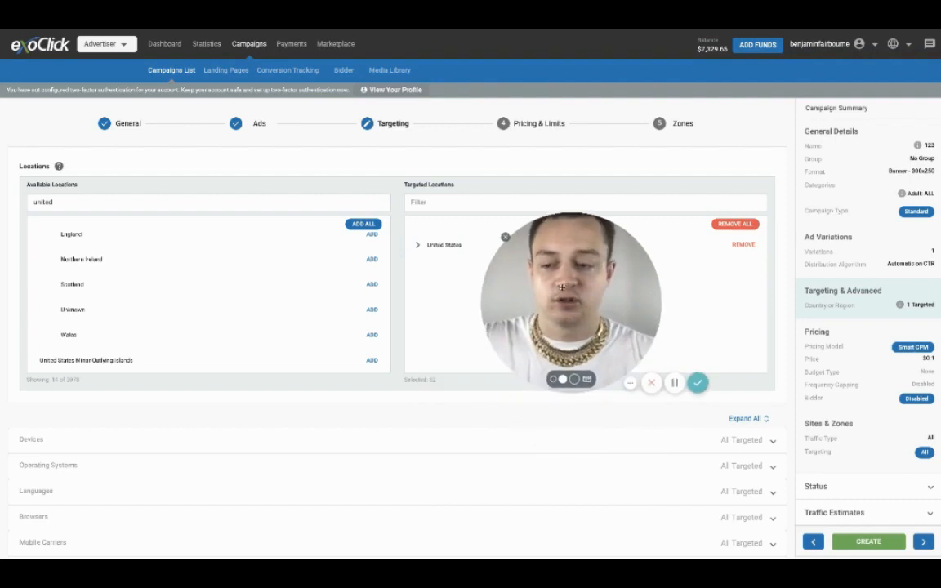
# - Expand the Devices targeting section and examine the device types that can be targeted or blocked
pyautogui.scroll(-3, 290, 503)
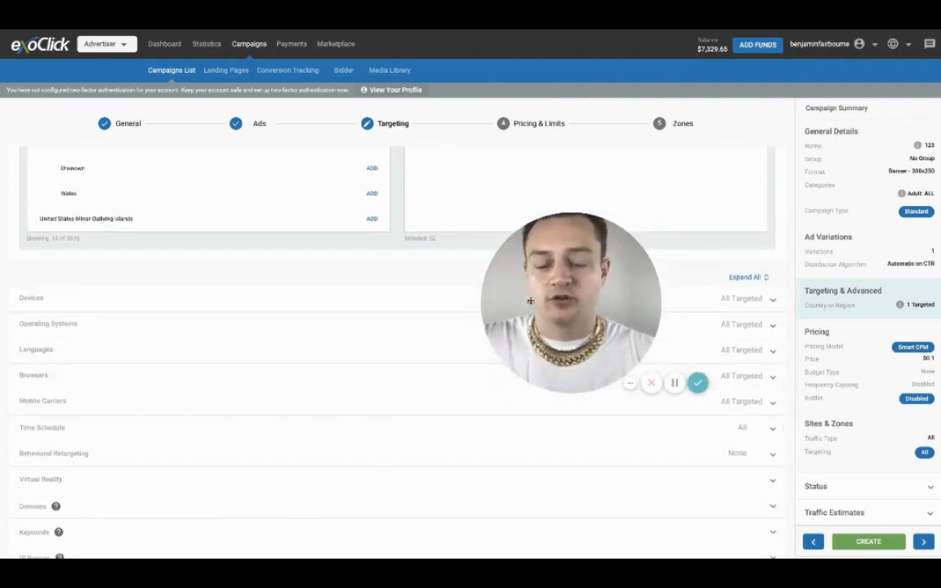
pyautogui.moveTo(562, 297); pyautogui.dragTo(446, 183)
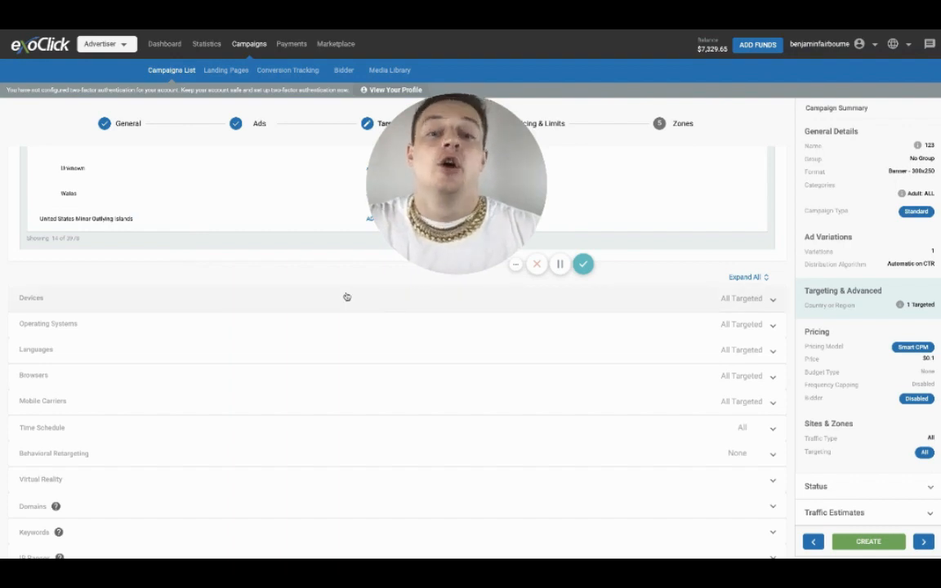
pyautogui.scroll(-2, 291, 326)
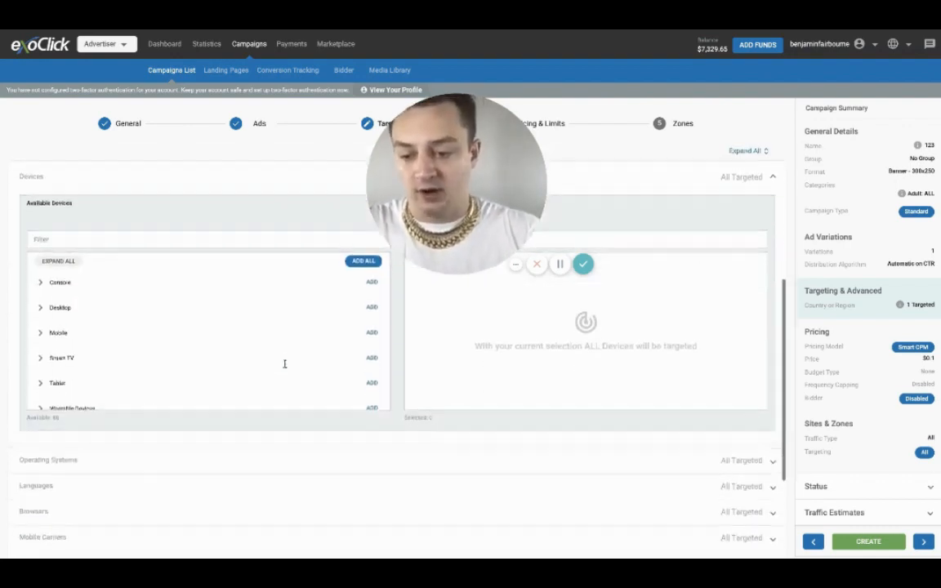
pyautogui.scroll(-1, 140, 347)
pyautogui.scroll(1, 140, 346)
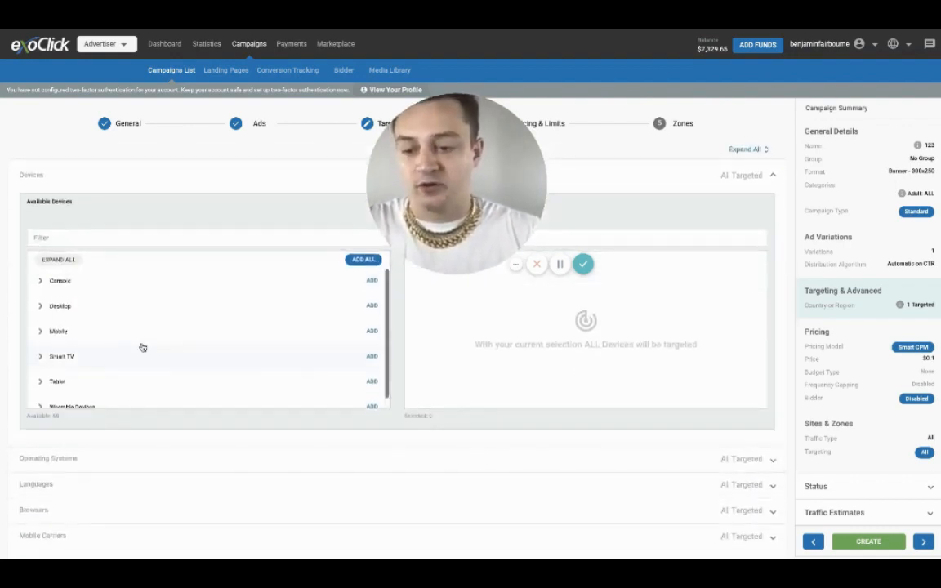
pyautogui.scroll(2, 290, 203)
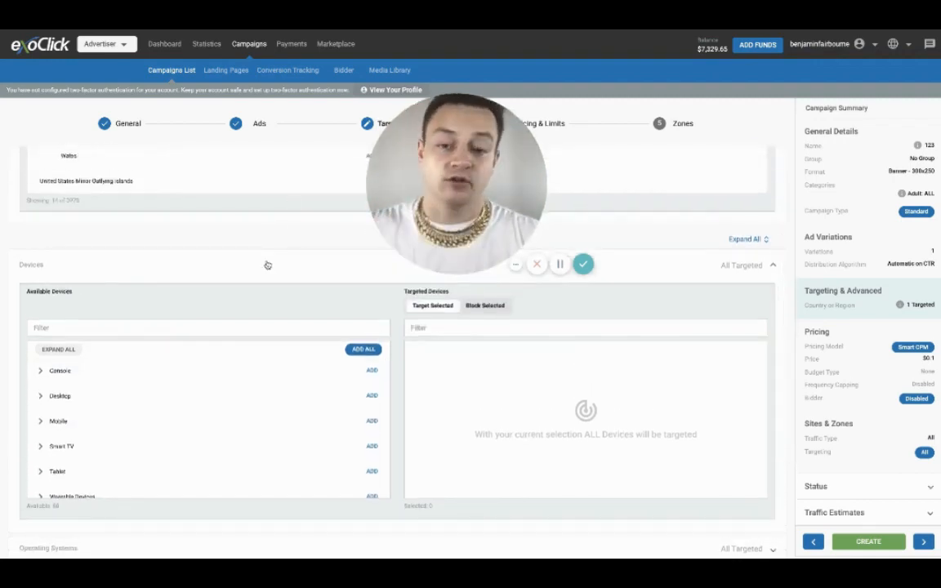
# - Add the Mobile device category to the targeted devices
pyautogui.scroll(3, 338, 250)
pyautogui.scroll(-5, 339, 250)
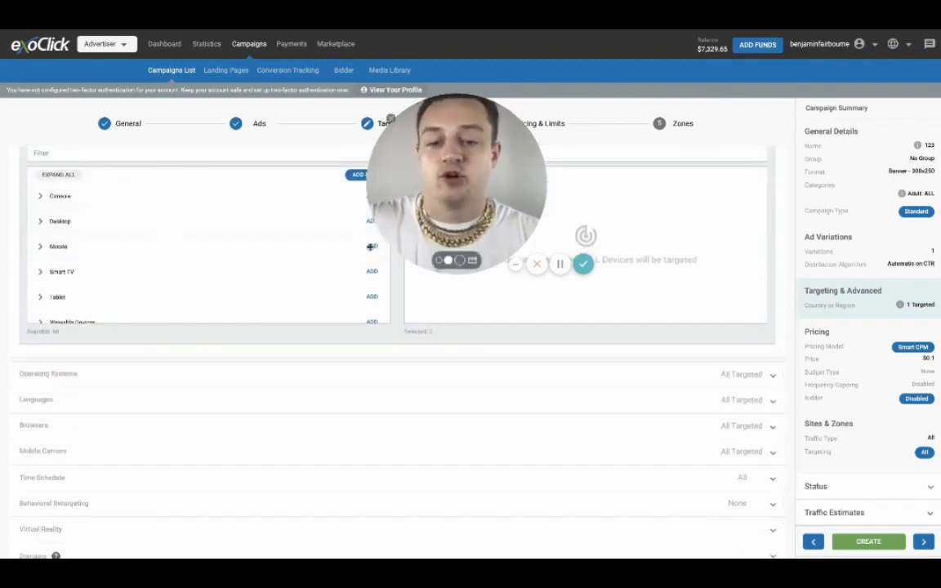
pyautogui.scroll(1, 310, 259)
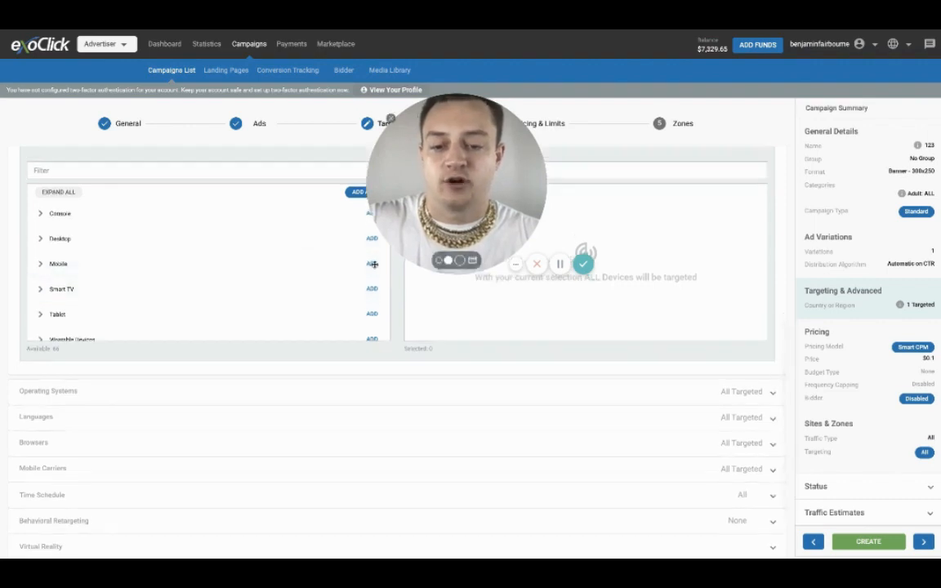
pyautogui.scroll(2, 368, 274)
pyautogui.click(369, 307)
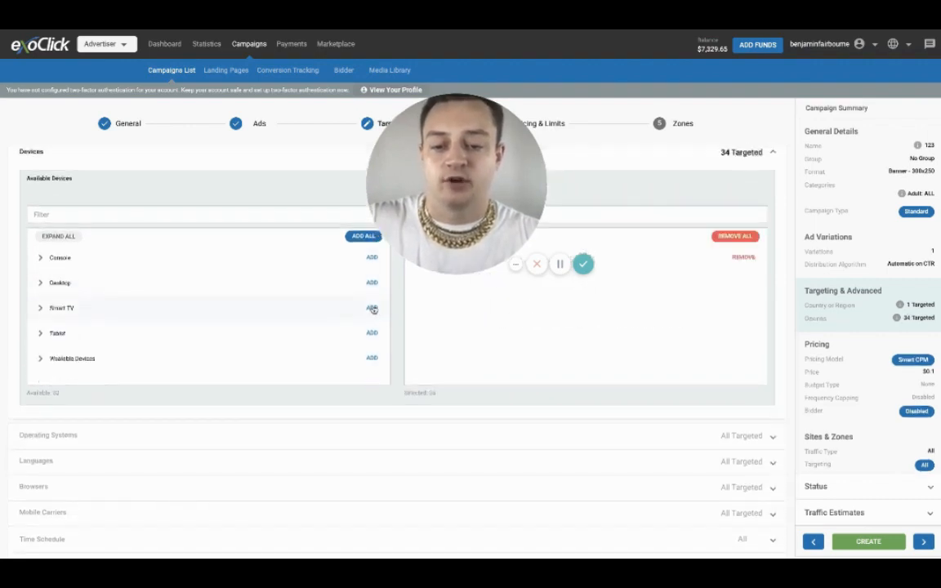
# - Check the available operating systems in the targeting options and proceed to the Pricing & Limits stage
pyautogui.scroll(-3, 347, 375)
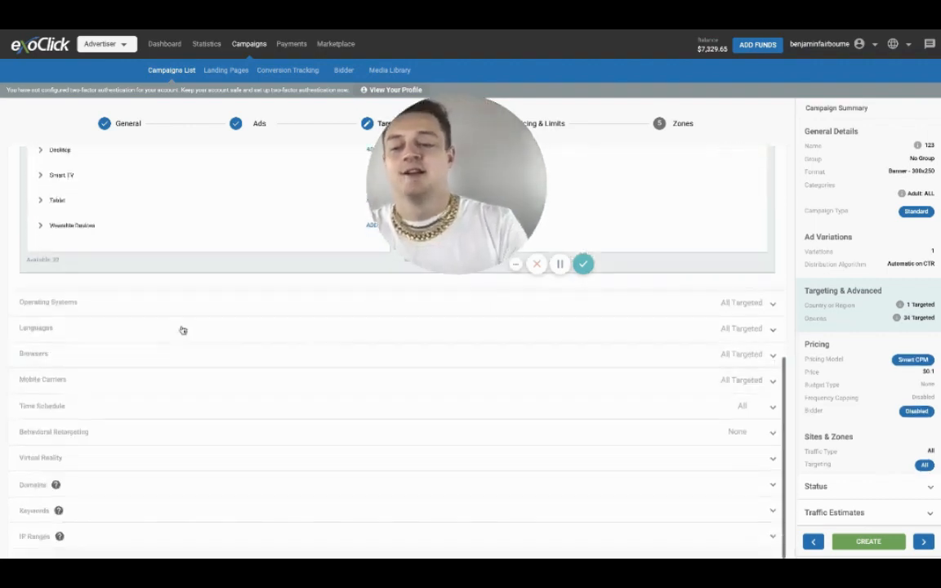
pyautogui.click(160, 310)
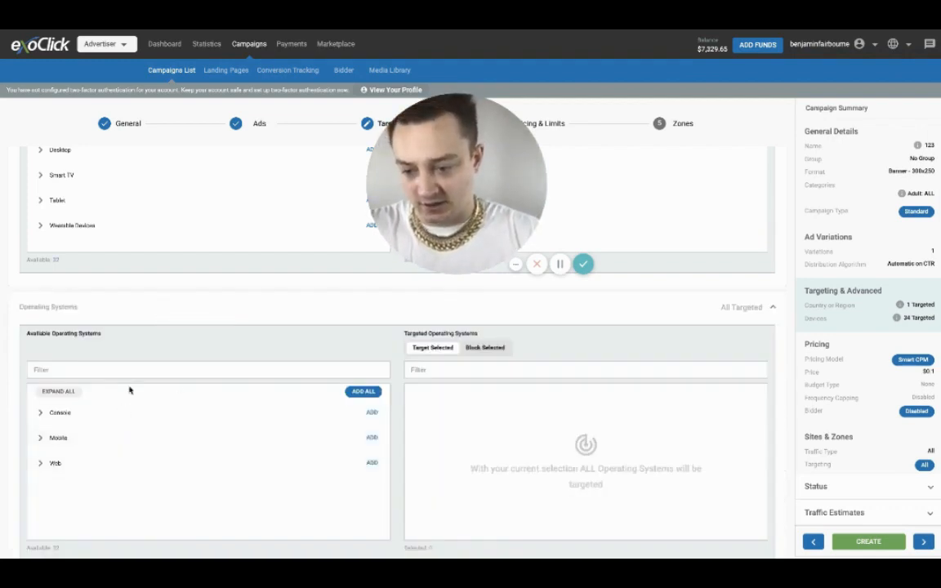
pyautogui.click(225, 310)
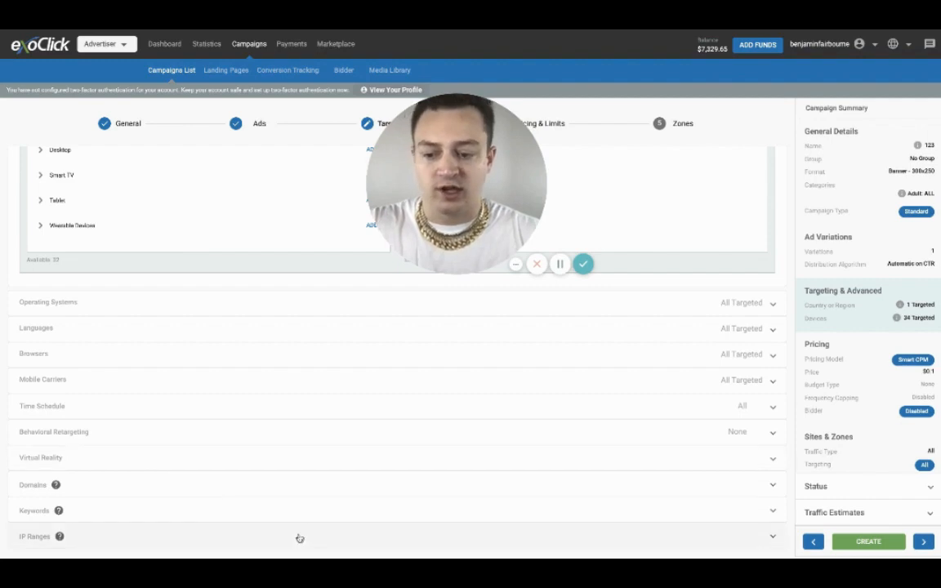
pyautogui.moveTo(474, 188); pyautogui.dragTo(215, 195)
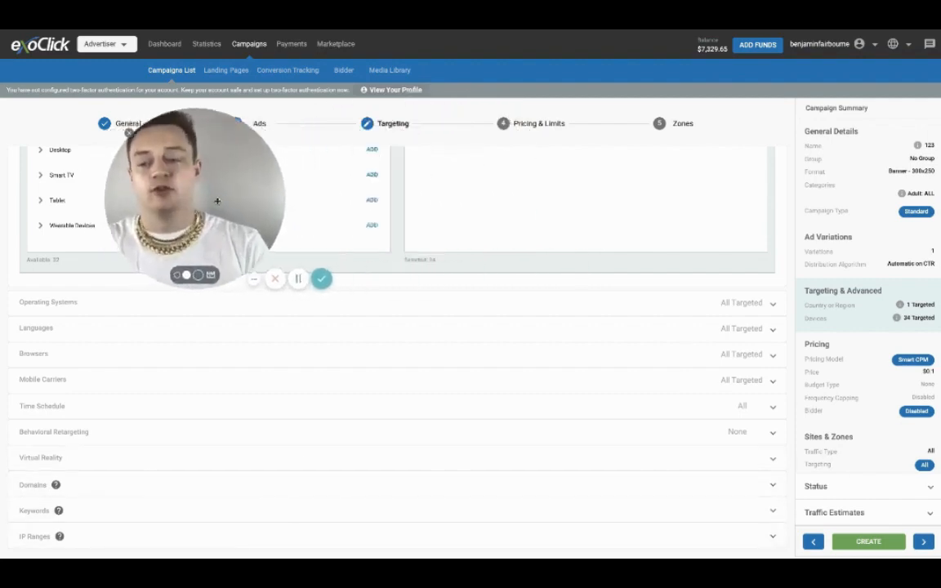
pyautogui.click(923, 542)
pyautogui.moveTo(353, 174); pyautogui.dragTo(383, 410)
# - Select the CPM pricing model and check the minimum banner prices for the United States
pyautogui.moveTo(47, 166)
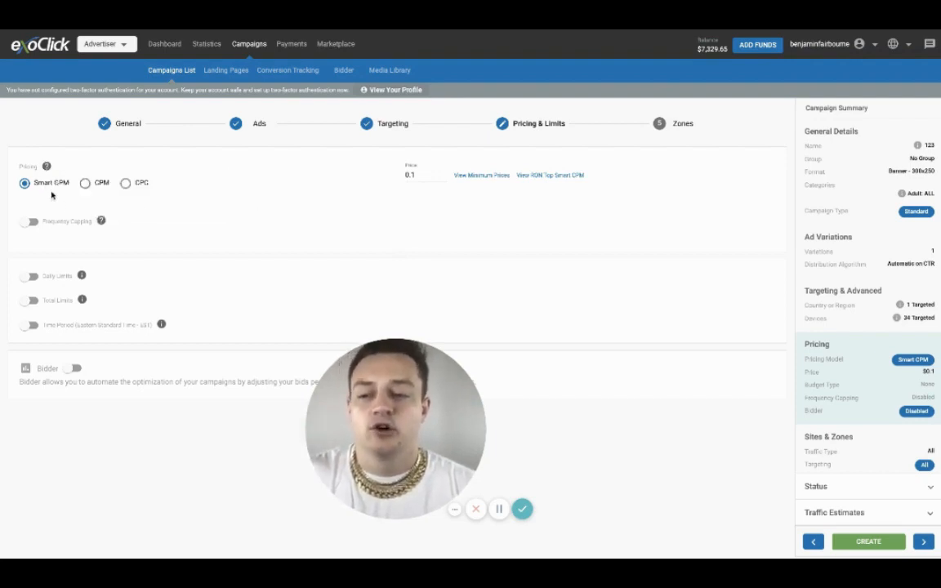
pyautogui.click(85, 183)
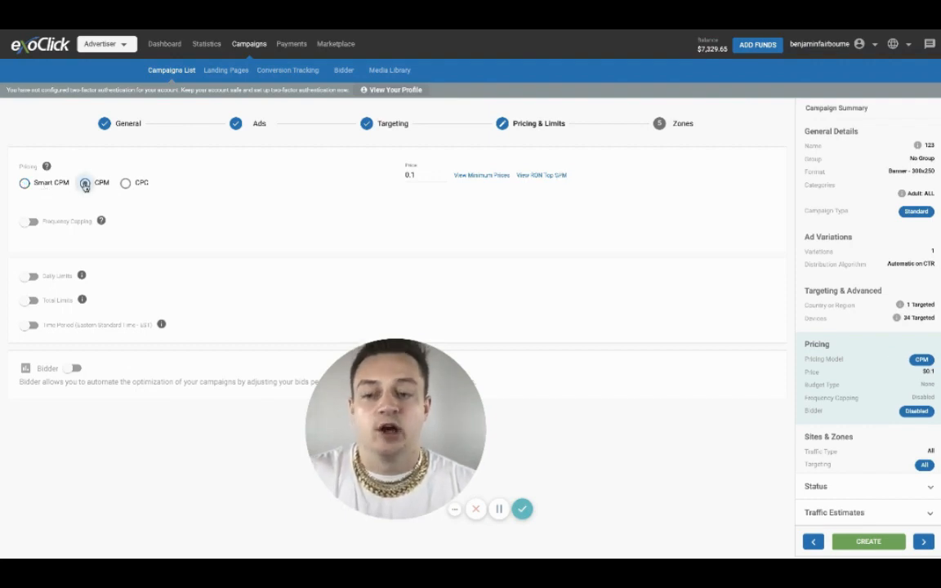
pyautogui.click(424, 177)
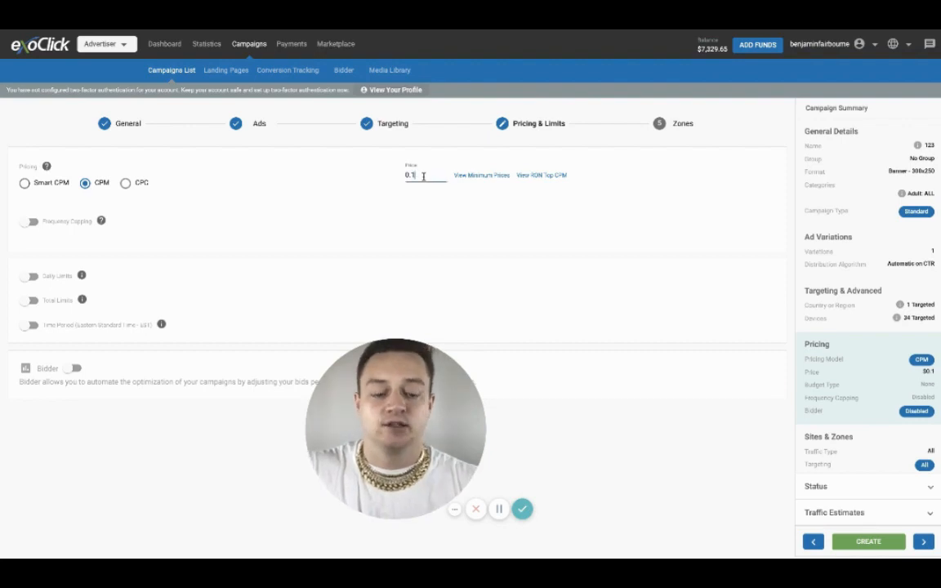
pyautogui.click(496, 177)
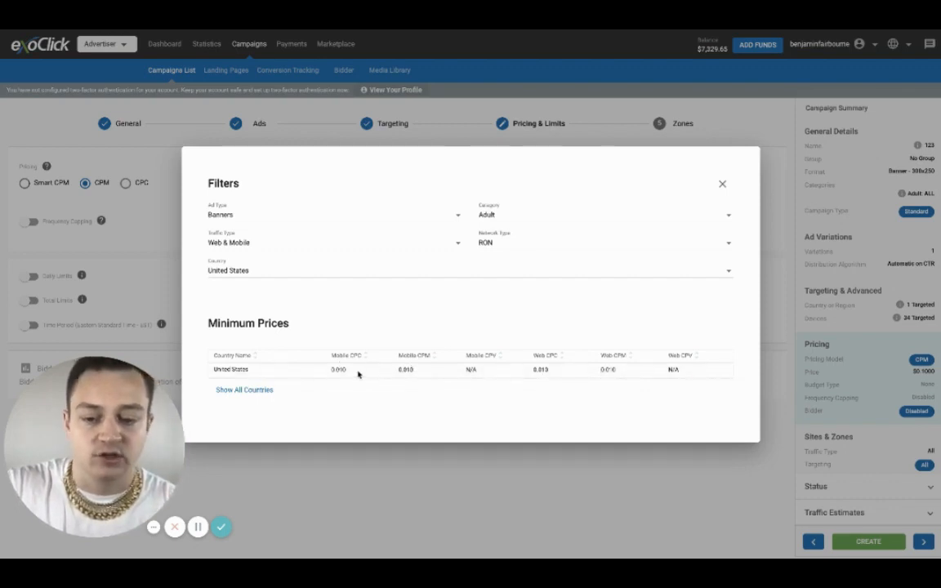
pyautogui.click(722, 186)
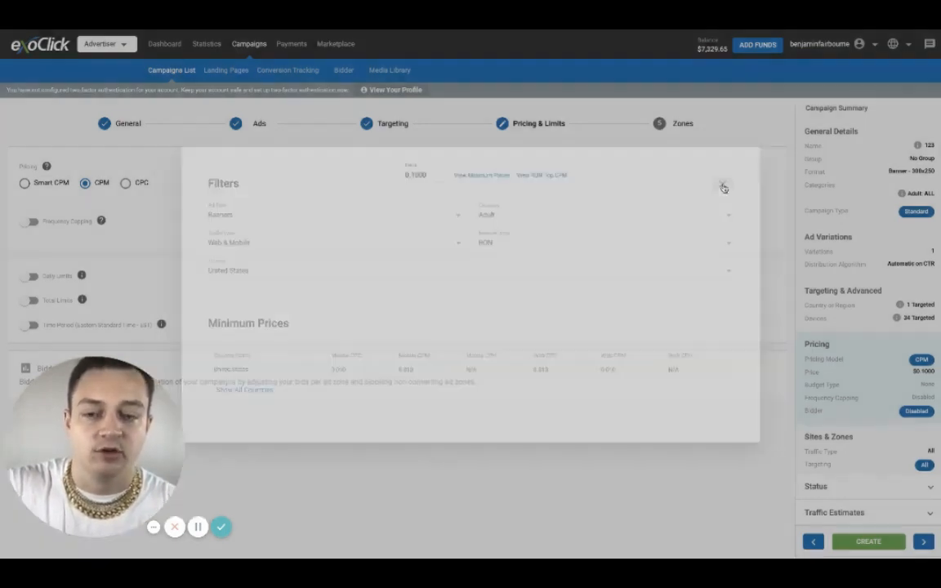
# - Set the campaign's CPM price to 0.5000
pyautogui.click(414, 174)
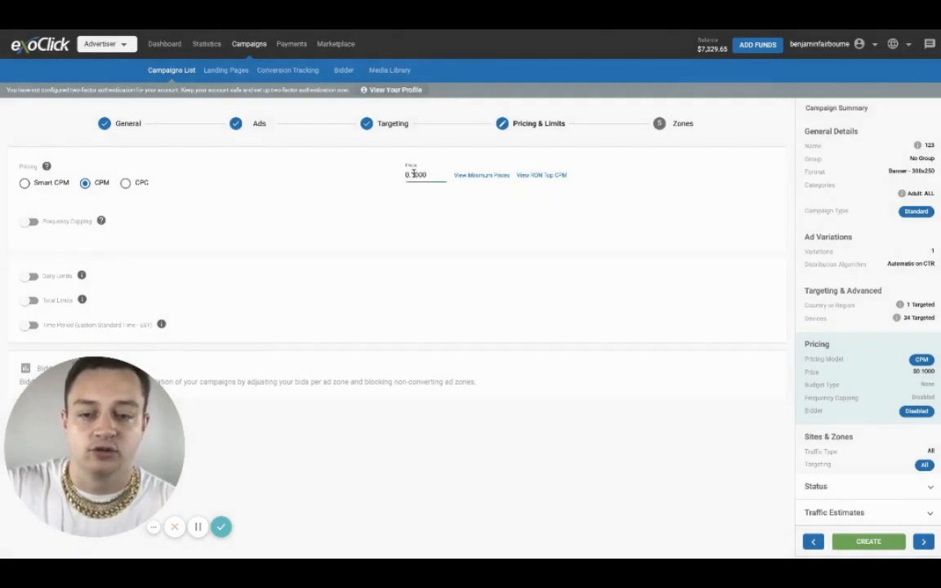
pyautogui.press('BackSpace')
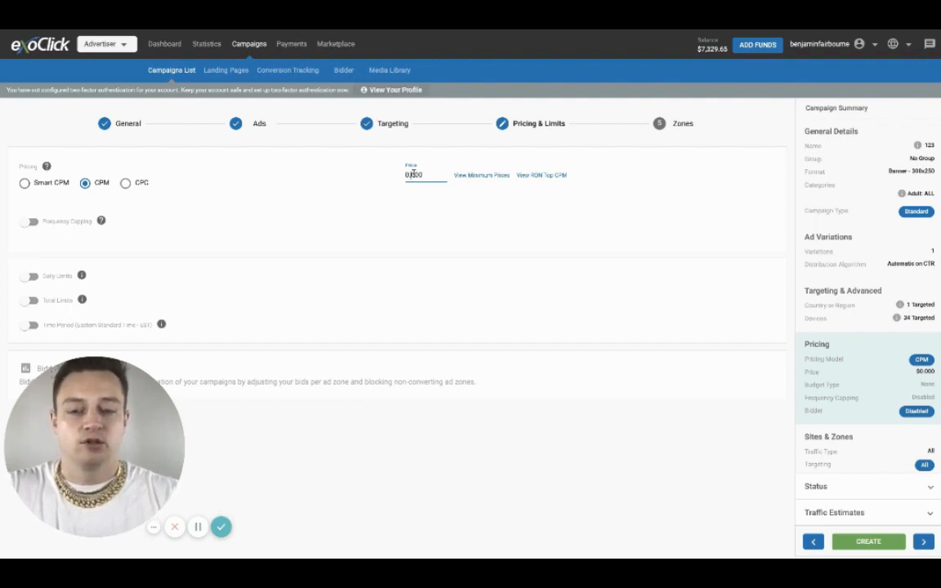
pyautogui.write('6')
pyautogui.press('BackSpace')
pyautogui.write('5')
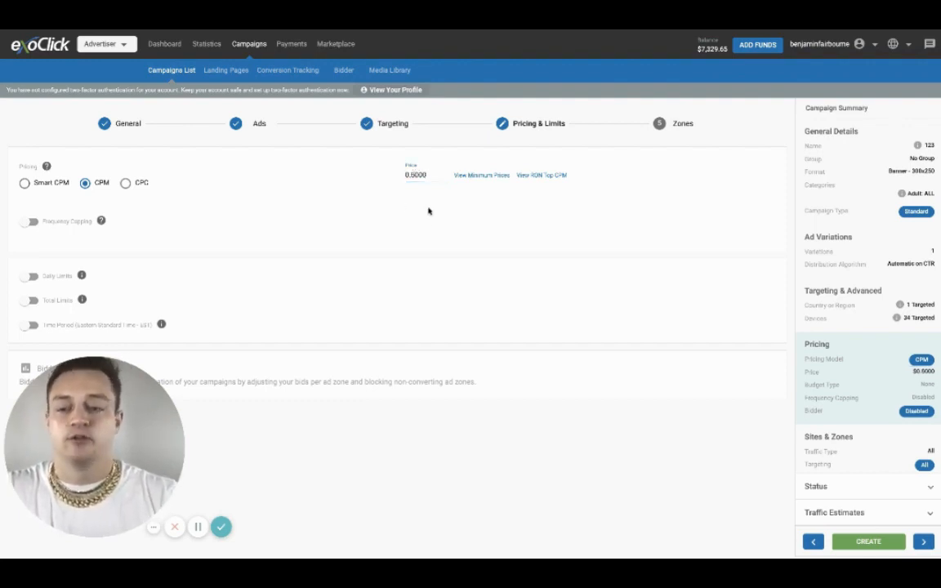
pyautogui.moveTo(183, 418); pyautogui.dragTo(598, 312)
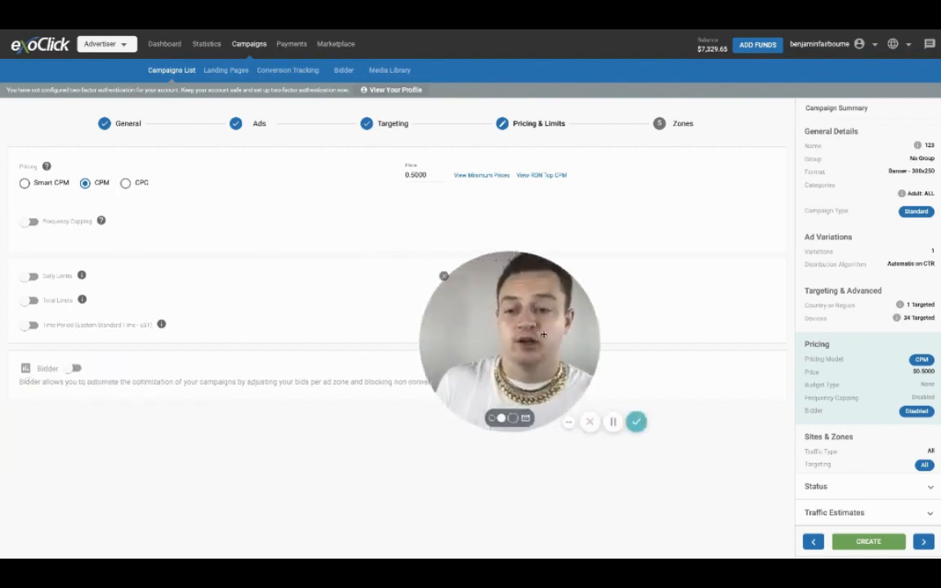
# - Enable the daily and total limits and set the total budget to $200
pyautogui.click(31, 276)
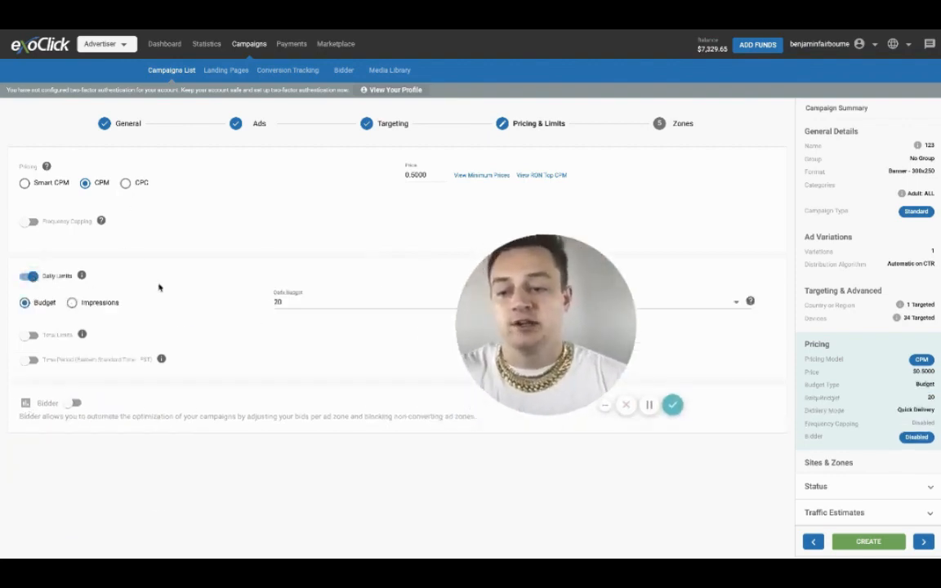
pyautogui.moveTo(527, 328); pyautogui.dragTo(600, 147)
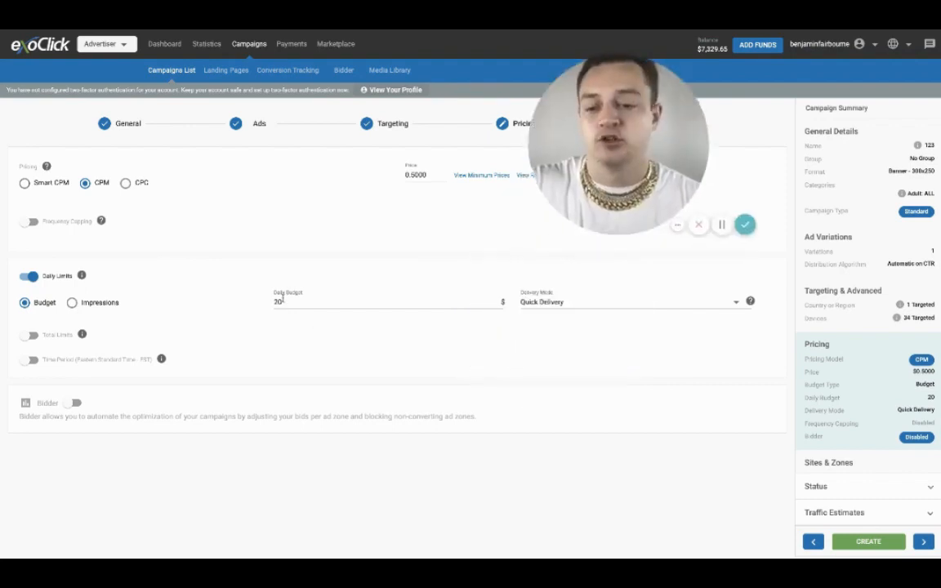
pyautogui.click(31, 335)
pyautogui.click(266, 370)
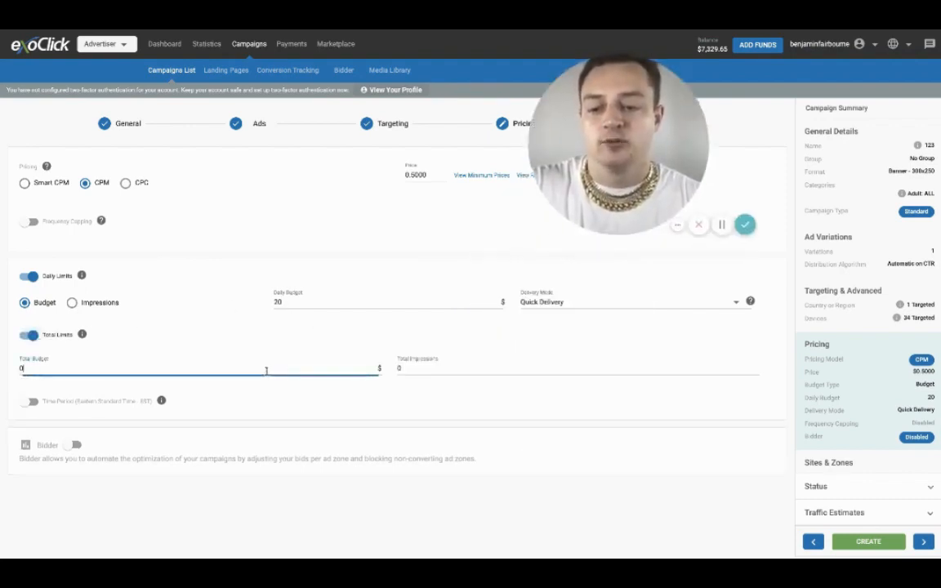
pyautogui.press('BackSpace')
pyautogui.write('200')
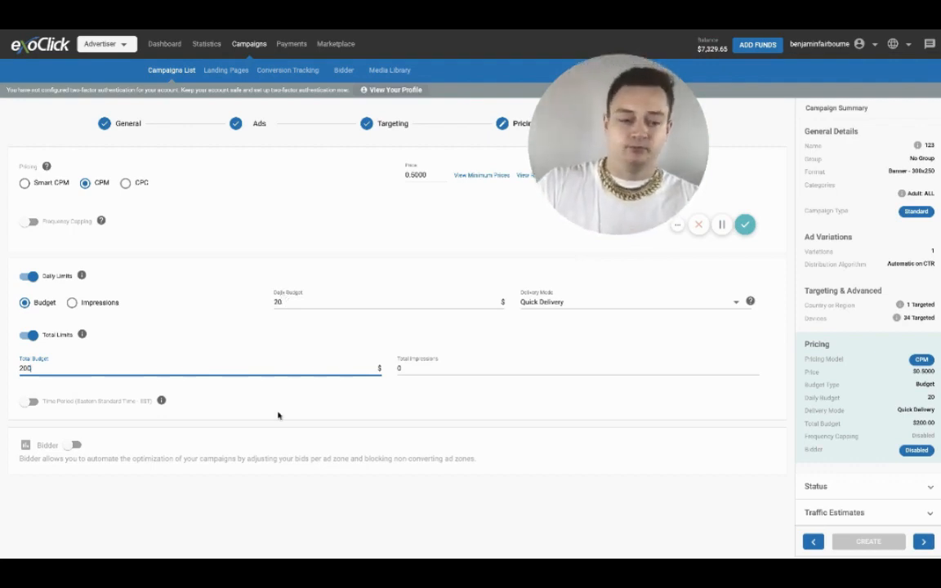
# - Set the daily budget's delivery mode to Distribute throughout the day and proceed to the Zones stage
pyautogui.click(562, 304)
pyautogui.click(571, 329)
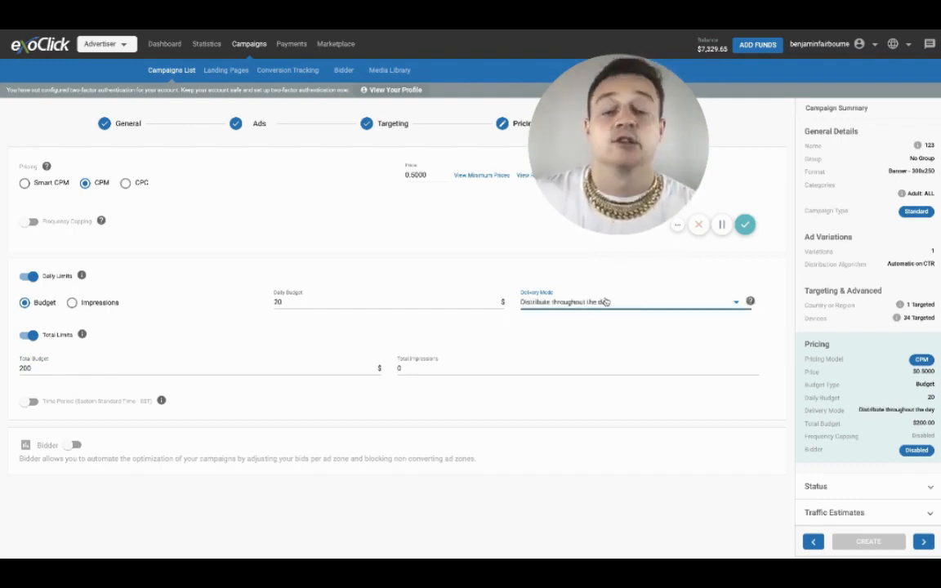
pyautogui.moveTo(664, 155); pyautogui.dragTo(624, 159)
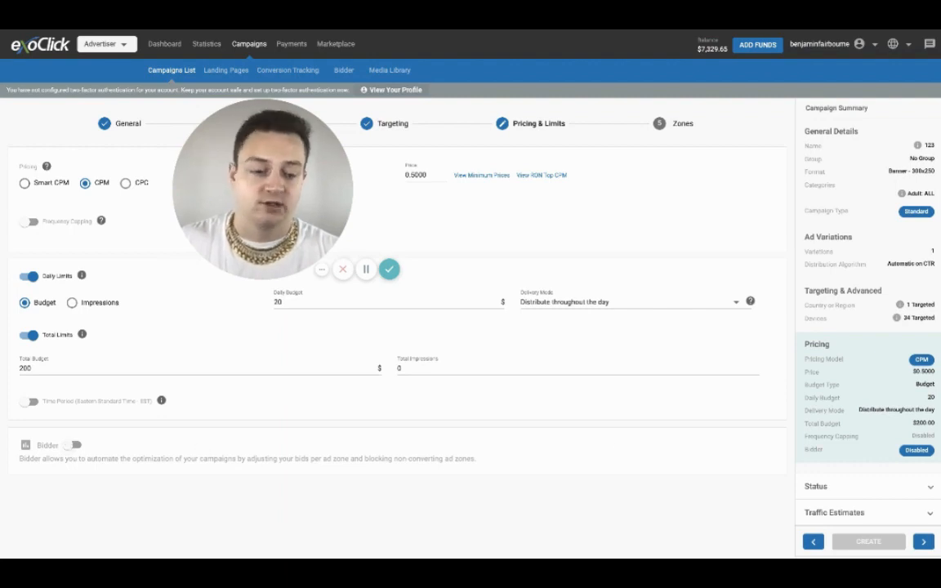
pyautogui.click(923, 542)
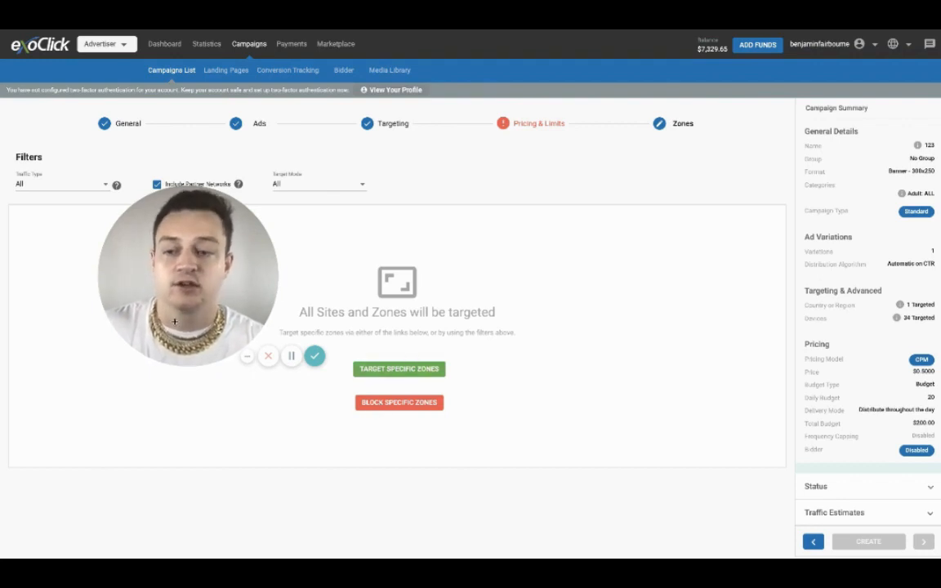
# - Examine the traffic types available for the zones and open the Target Mode options
pyautogui.moveTo(227, 266); pyautogui.dragTo(137, 347)
pyautogui.click(81, 184)
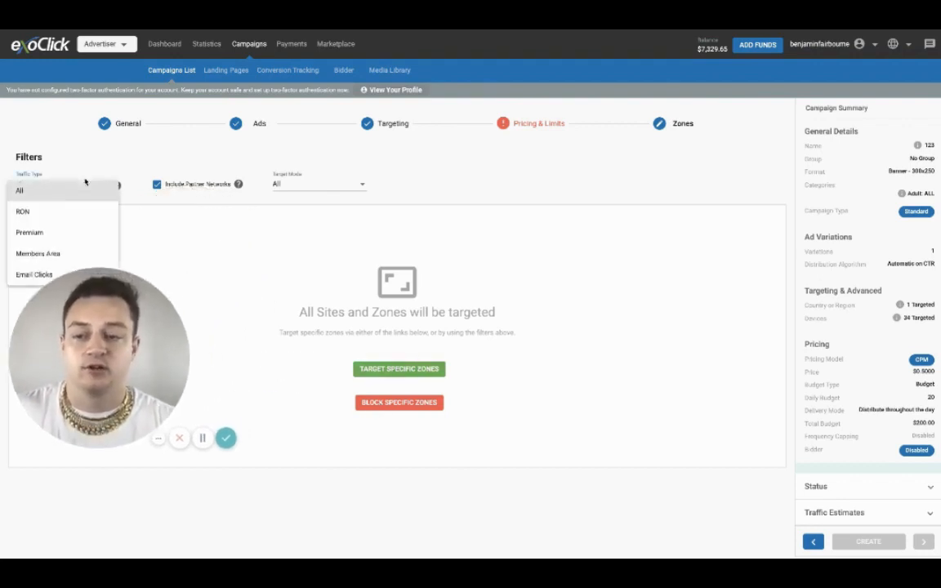
pyautogui.moveTo(79, 366); pyautogui.dragTo(181, 361)
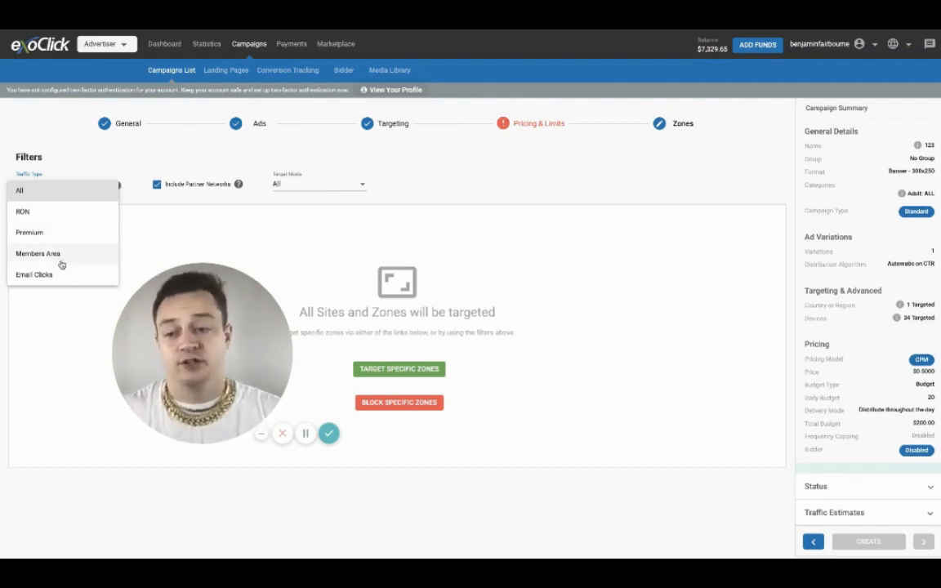
pyautogui.click(192, 230)
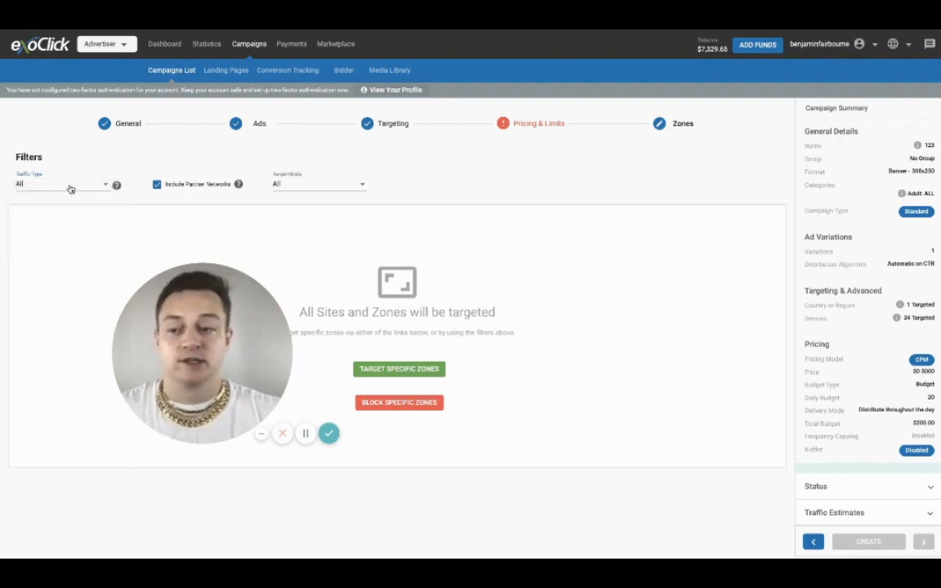
pyautogui.moveTo(247, 362); pyautogui.dragTo(163, 371)
pyautogui.click(347, 180)
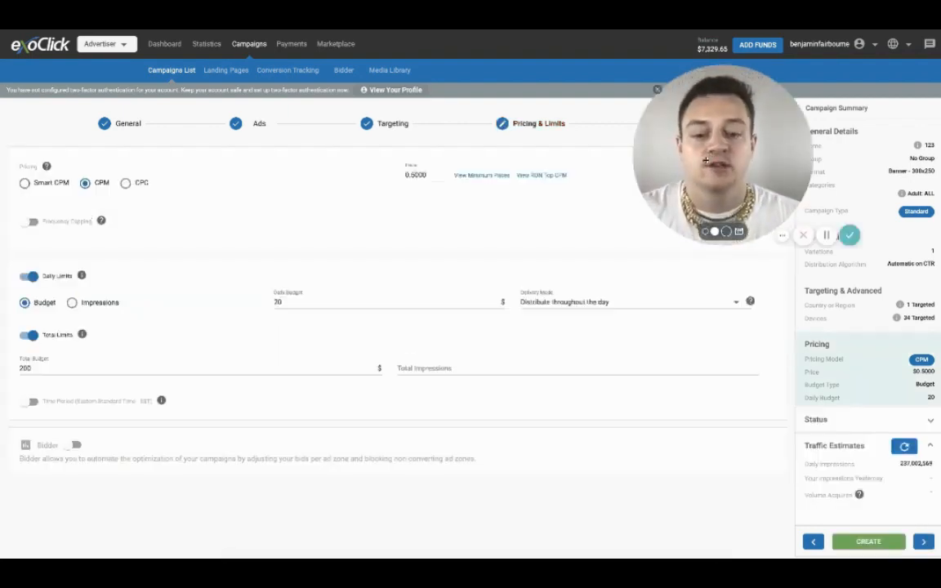
# - Try to set the total impressions limit to 1.000
pyautogui.click(416, 368)
pyautogui.write('1')
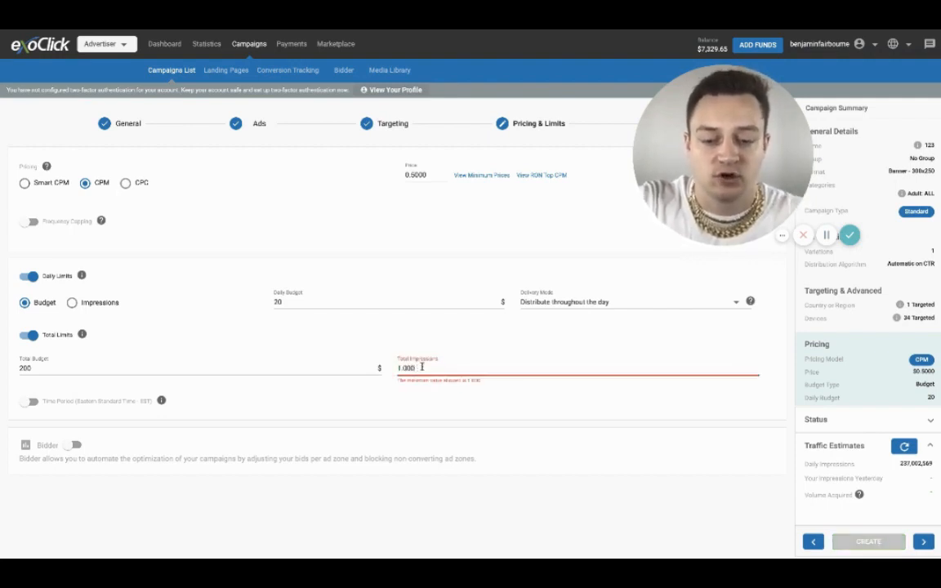
pyautogui.press('BackSpace')
pyautogui.press('BackSpace')
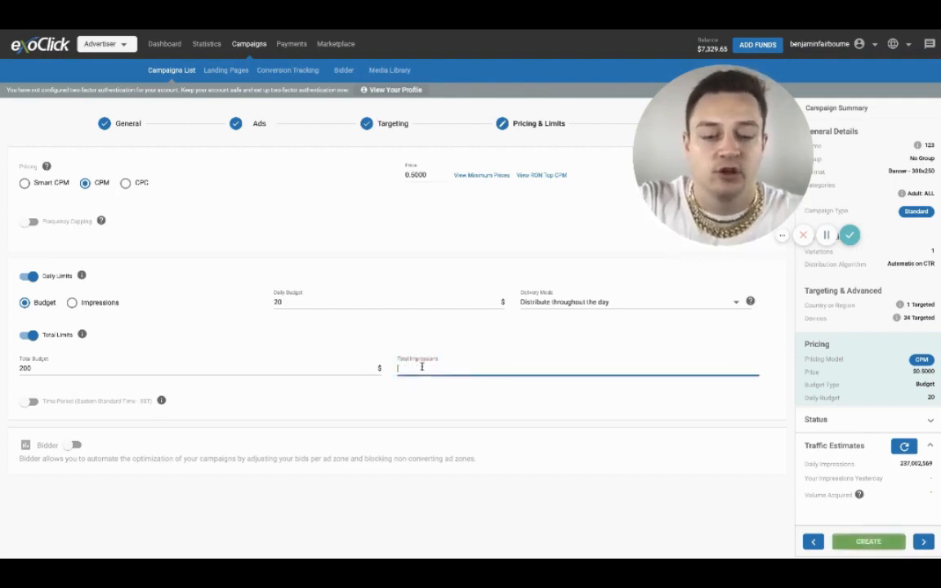
pyautogui.click(438, 407)
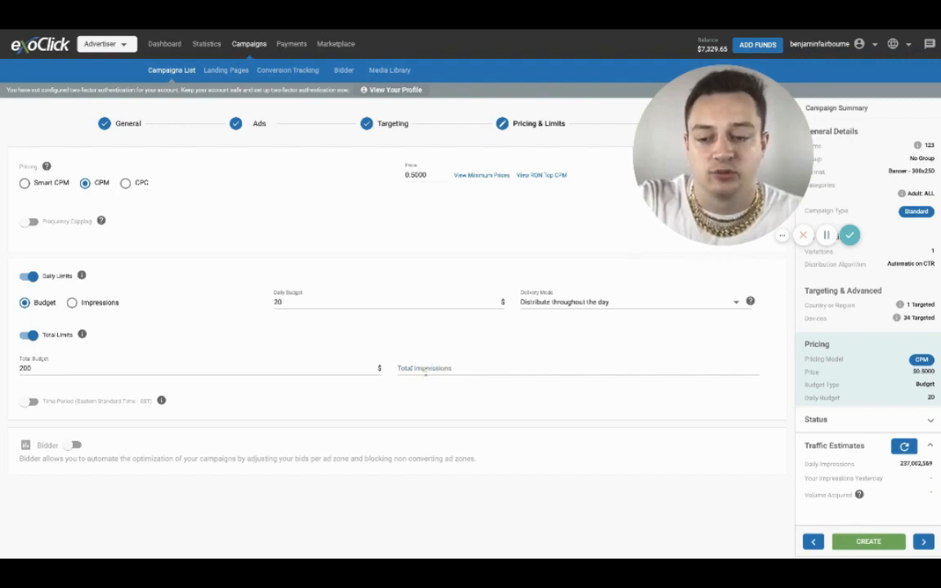
# - Return to the Zones stage and examine the targeting choices and impressions of the listed ad zones
pyautogui.doubleClick(33, 369)
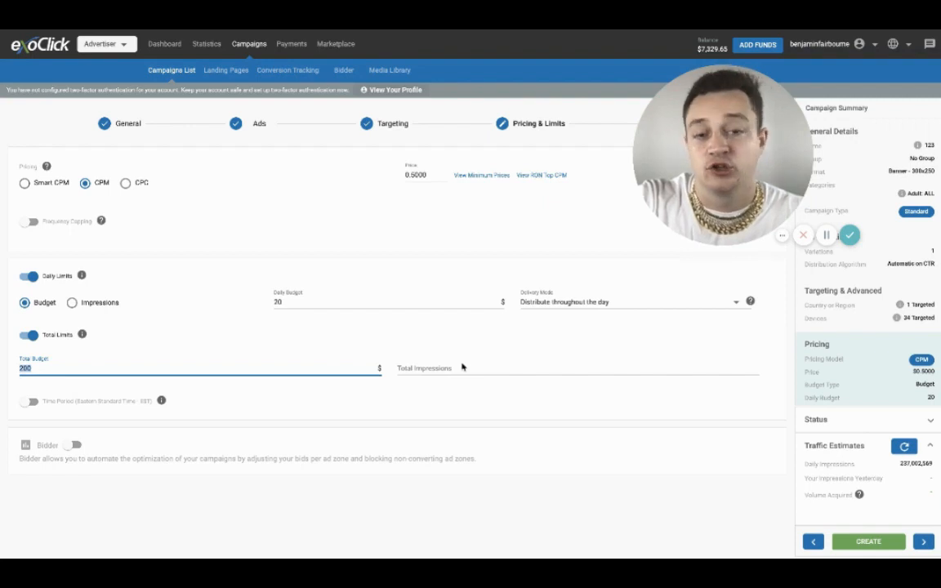
pyautogui.click(924, 542)
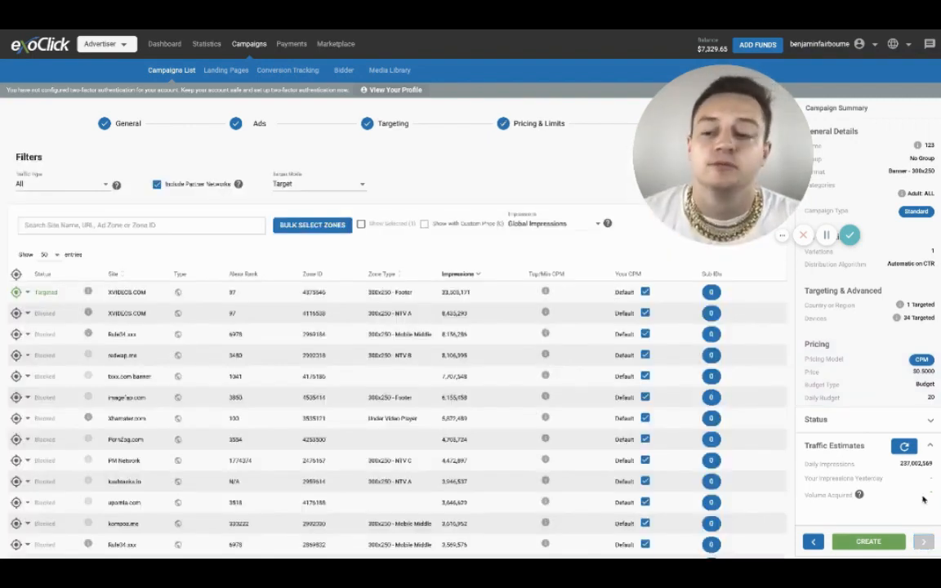
pyautogui.click(26, 315)
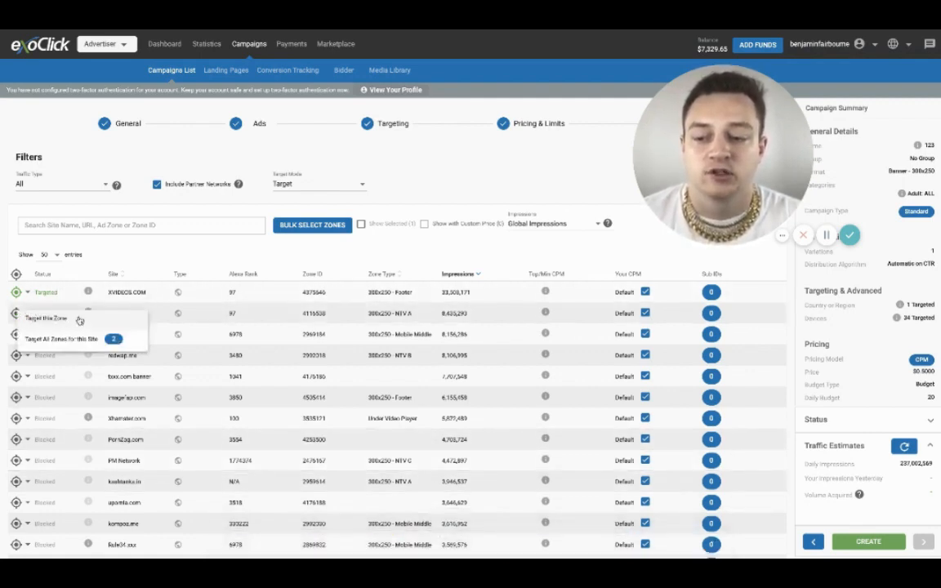
pyautogui.click(135, 247)
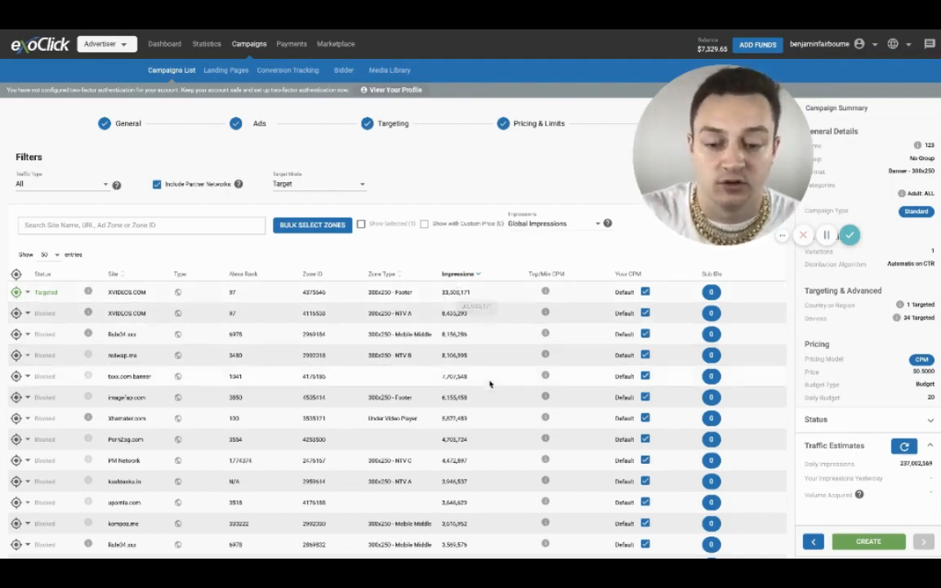
pyautogui.scroll(-5, 490, 384)
pyautogui.scroll(-3, 490, 384)
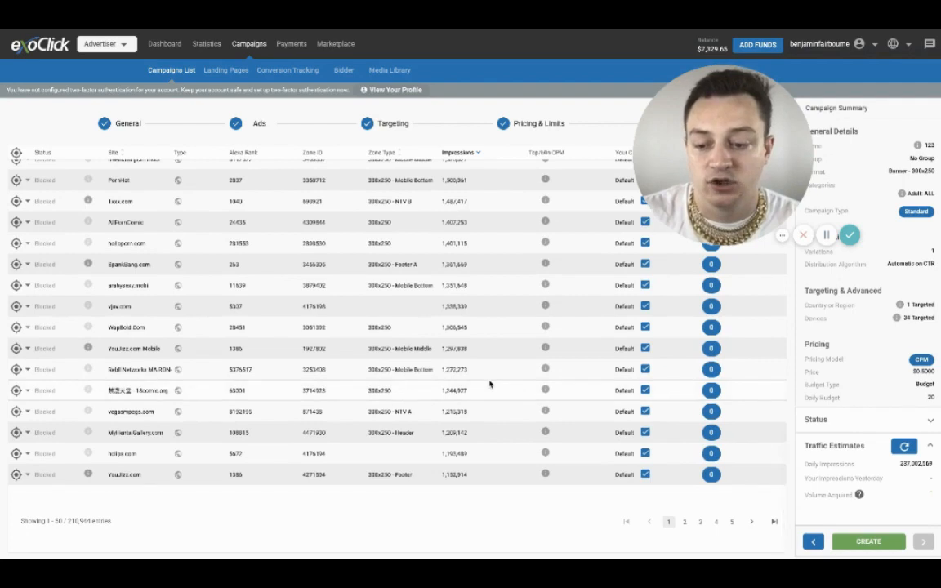
pyautogui.scroll(10, 490, 384)
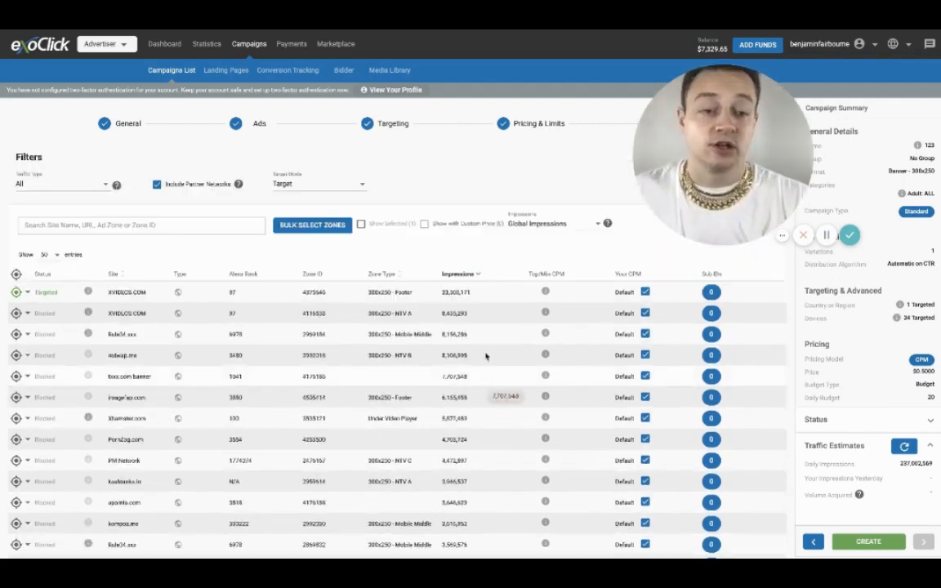
pyautogui.moveTo(677, 178); pyautogui.dragTo(622, 187)
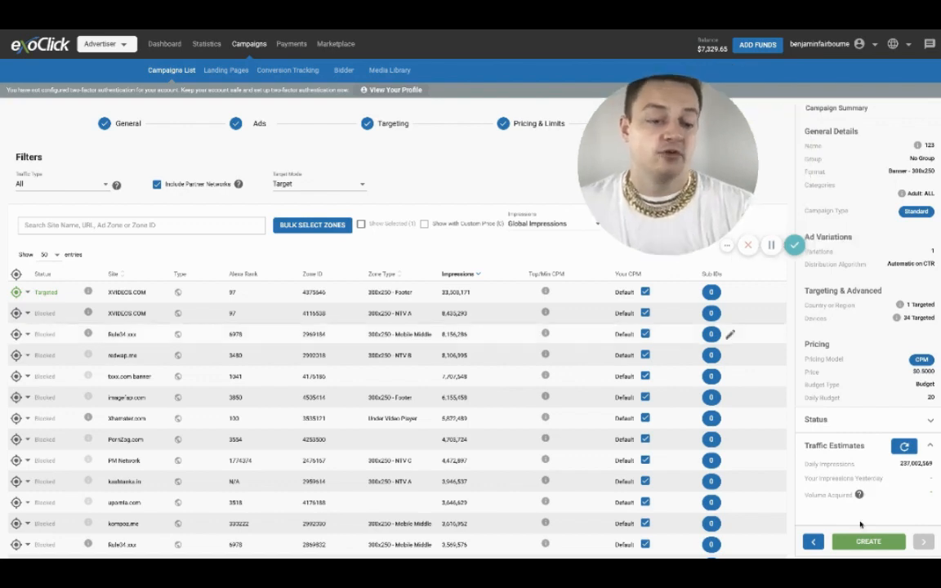